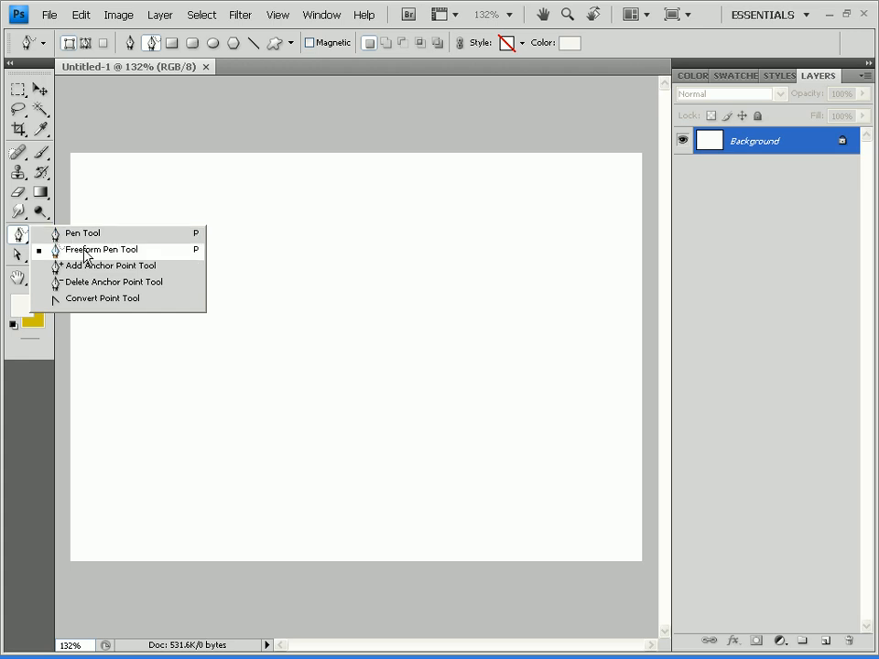
- Paint a test stroke near the middle of the canvas with the Brush tool in the current foreground color
{"action": "left_click", "coordinate": [85, 251]}
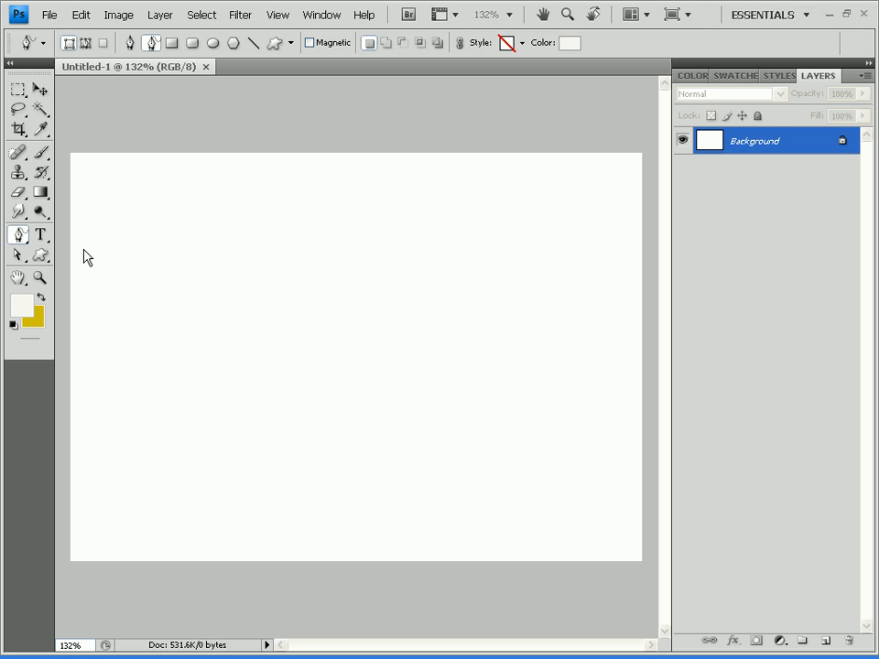
{"action": "left_click", "coordinate": [40, 152]}
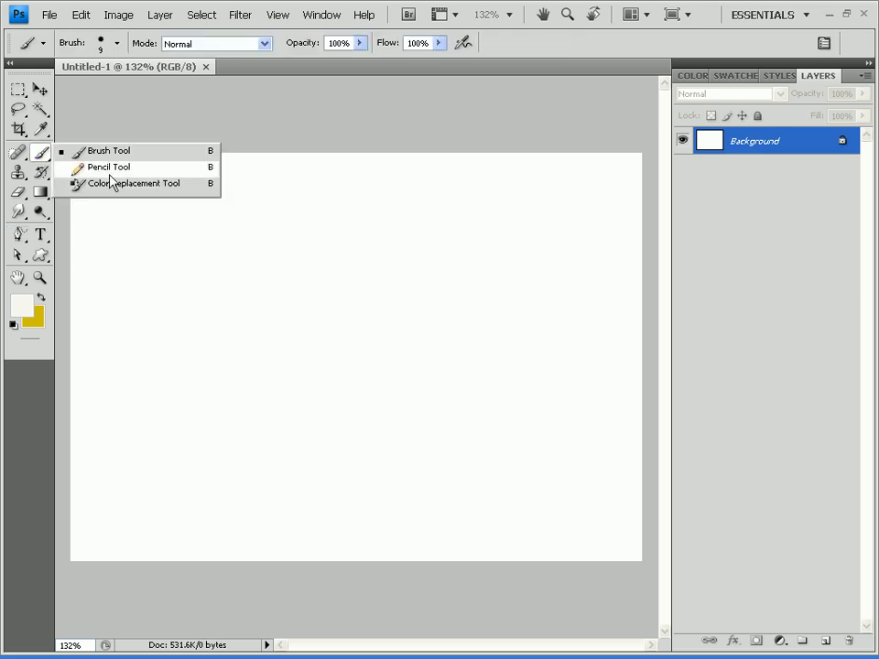
{"action": "left_click", "coordinate": [109, 153]}
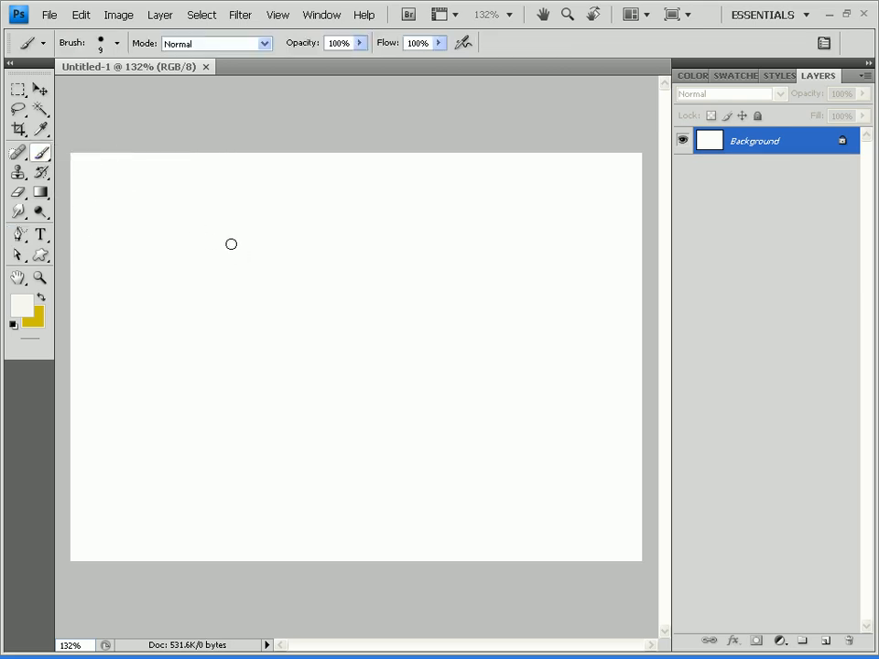
{"action": "mouse_move", "coordinate": [329, 274]}
{"action": "left_mouse_down"}
{"action": "mouse_move", "coordinate": [275, 242]}
{"action": "mouse_move", "coordinate": [275, 198]}
{"action": "mouse_move", "coordinate": [333, 216]}
{"action": "mouse_move", "coordinate": [352, 248]}
{"action": "mouse_move", "coordinate": [387, 221]}
{"action": "mouse_move", "coordinate": [438, 208]}
{"action": "left_mouse_up"}
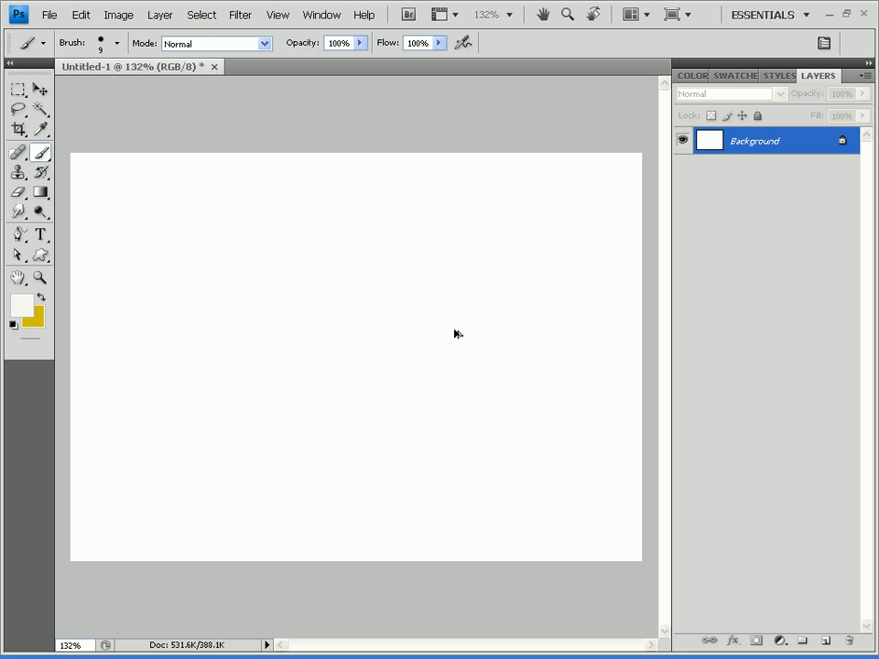
- Set the foreground color to bright red (f60c0c) and paint a five-petal flower outline with the brush
{"action": "left_click", "coordinate": [22, 306]}
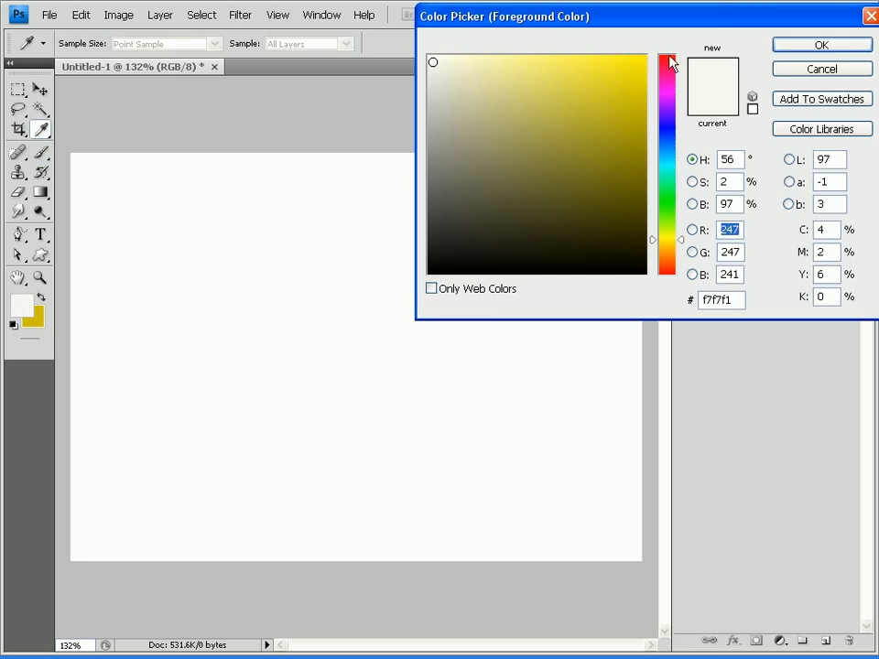
{"action": "left_click_drag", "start_coordinate": [671, 65], "coordinate": [667, 54]}
{"action": "left_click", "coordinate": [636, 62]}
{"action": "left_click", "coordinate": [847, 53]}
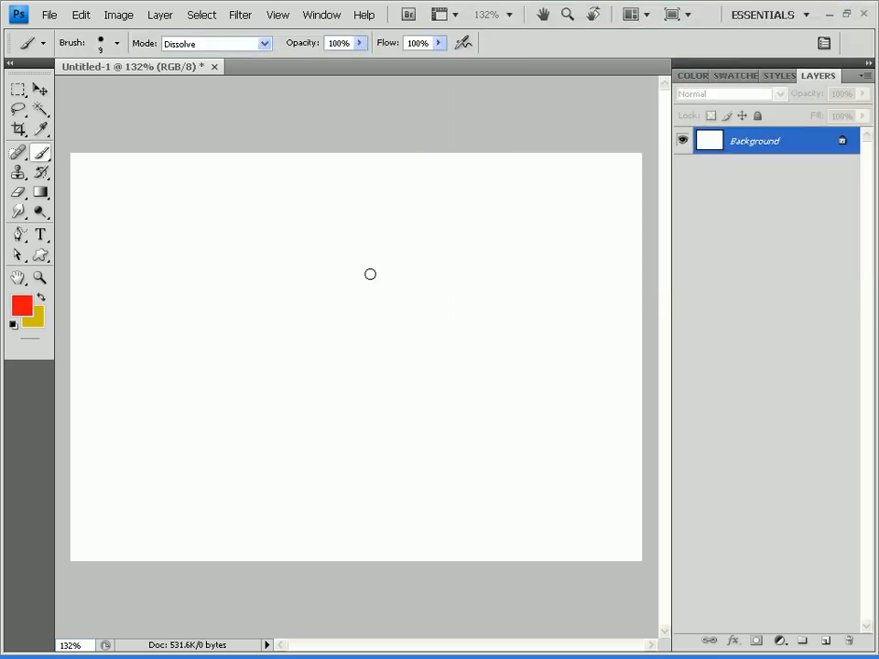
{"action": "mouse_move", "coordinate": [343, 296]}
{"action": "left_mouse_down"}
{"action": "mouse_move", "coordinate": [326, 186]}
{"action": "mouse_move", "coordinate": [401, 225]}
{"action": "mouse_move", "coordinate": [407, 256]}
{"action": "mouse_move", "coordinate": [432, 231]}
{"action": "mouse_move", "coordinate": [509, 218]}
{"action": "mouse_move", "coordinate": [481, 270]}
{"action": "mouse_move", "coordinate": [437, 290]}
{"action": "mouse_move", "coordinate": [472, 314]}
{"action": "mouse_move", "coordinate": [488, 385]}
{"action": "mouse_move", "coordinate": [418, 362]}
{"action": "mouse_move", "coordinate": [402, 342]}
{"action": "mouse_move", "coordinate": [334, 421]}
{"action": "mouse_move", "coordinate": [321, 386]}
{"action": "mouse_move", "coordinate": [341, 323]}
{"action": "mouse_move", "coordinate": [219, 318]}
{"action": "mouse_move", "coordinate": [289, 288]}
{"action": "mouse_move", "coordinate": [347, 295]}
{"action": "left_mouse_up"}
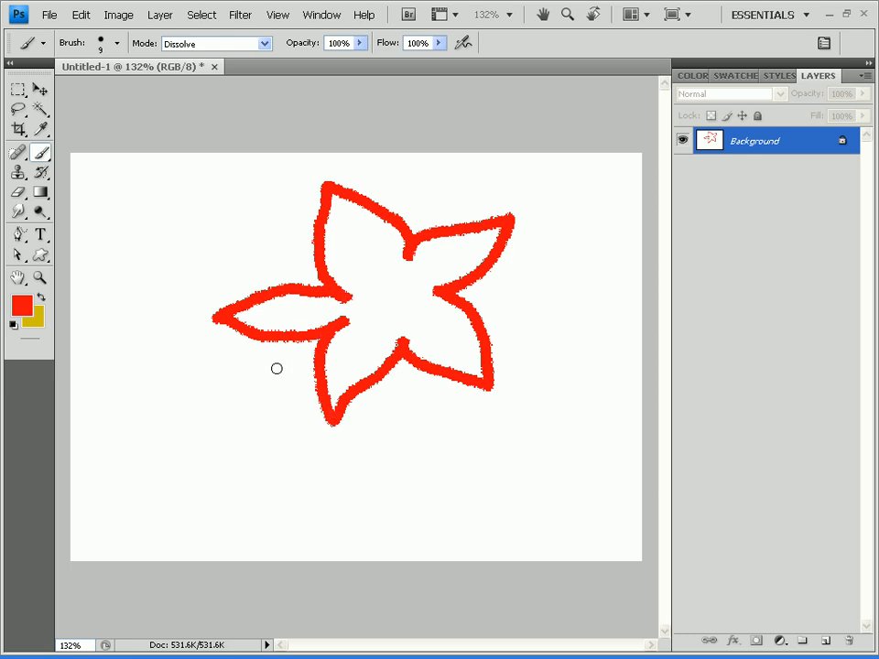
- Draw a closed five-petal flower shape beside the painted outline with the Freeform Pen tool
{"action": "left_click", "coordinate": [17, 233]}
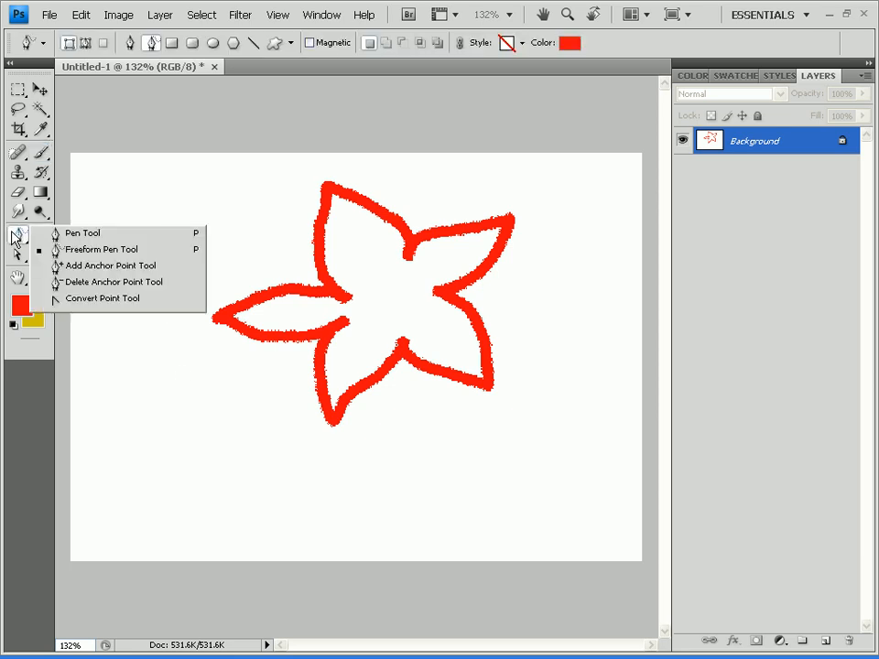
{"action": "left_click", "coordinate": [96, 250]}
{"action": "mouse_move", "coordinate": [155, 404]}
{"action": "left_mouse_down"}
{"action": "mouse_move", "coordinate": [95, 356]}
{"action": "mouse_move", "coordinate": [168, 363]}
{"action": "mouse_move", "coordinate": [168, 324]}
{"action": "mouse_move", "coordinate": [204, 283]}
{"action": "mouse_move", "coordinate": [216, 347]}
{"action": "mouse_move", "coordinate": [307, 375]}
{"action": "mouse_move", "coordinate": [254, 402]}
{"action": "mouse_move", "coordinate": [212, 396]}
{"action": "mouse_move", "coordinate": [223, 405]}
{"action": "mouse_move", "coordinate": [249, 506]}
{"action": "mouse_move", "coordinate": [204, 487]}
{"action": "mouse_move", "coordinate": [177, 416]}
{"action": "mouse_move", "coordinate": [121, 480]}
{"action": "mouse_move", "coordinate": [115, 462]}
{"action": "mouse_move", "coordinate": [130, 419]}
{"action": "mouse_move", "coordinate": [157, 406]}
{"action": "left_mouse_up"}
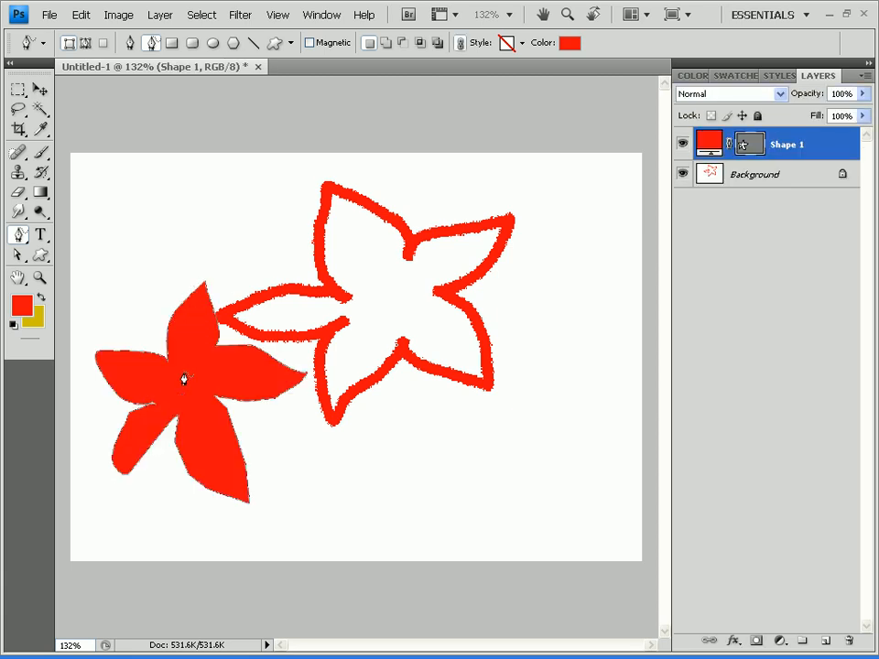
- Select the drawn flower's path with the Path Selection tool to reveal its anchor points
{"action": "left_click_drag", "start_coordinate": [20, 253], "coordinate": [54, 269]}
{"action": "left_click", "coordinate": [21, 257]}
{"action": "left_click", "coordinate": [62, 255]}
{"action": "left_click", "coordinate": [245, 392]}
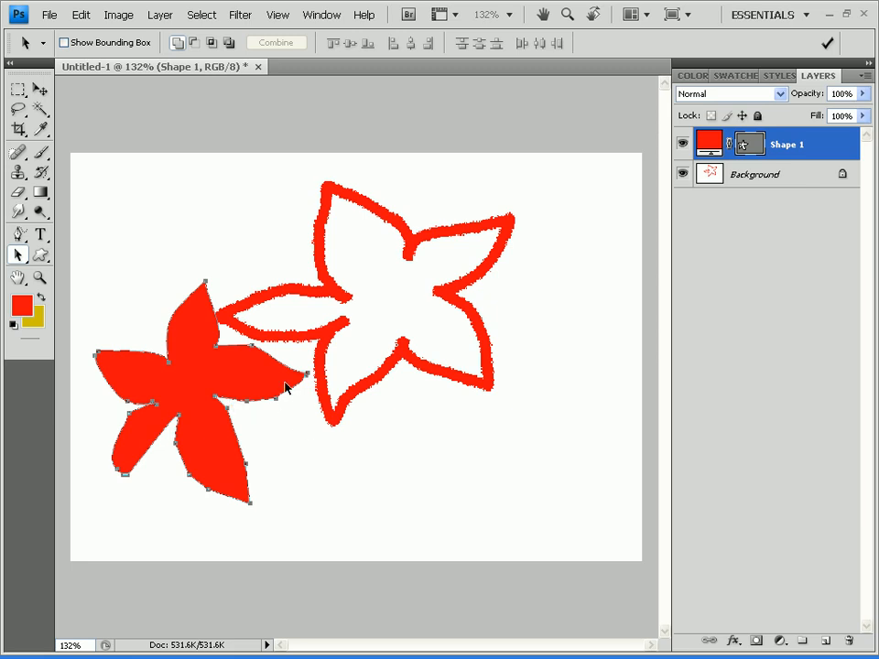
{"action": "left_click", "coordinate": [355, 388]}
{"action": "left_click", "coordinate": [214, 427]}
- Change the flower shape's fill color to near-white (faf9f9) so only its path outline shows
{"action": "left_click", "coordinate": [17, 253]}
{"action": "left_click", "coordinate": [17, 233]}
{"action": "left_click", "coordinate": [568, 43]}
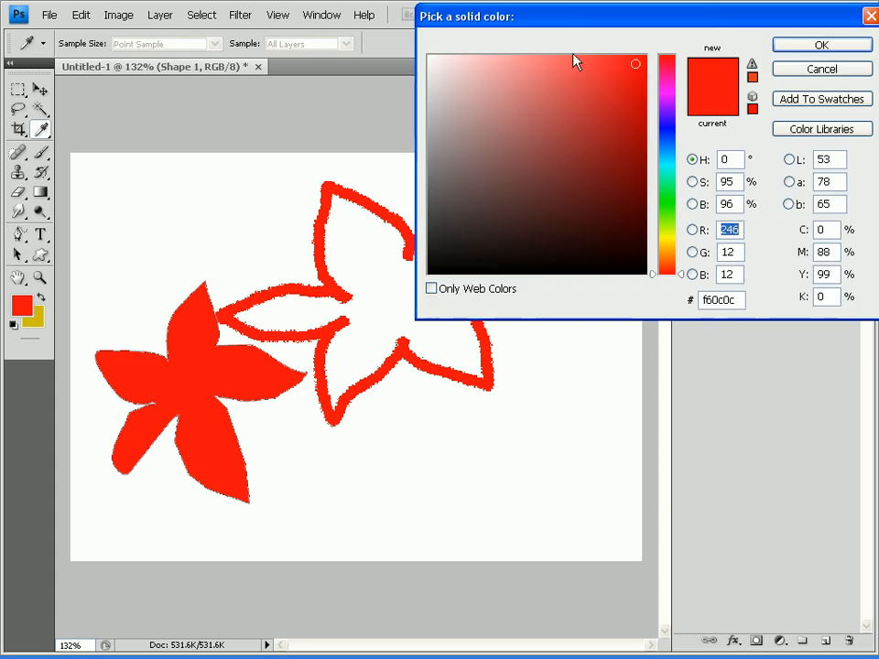
{"action": "left_click", "coordinate": [428, 57]}
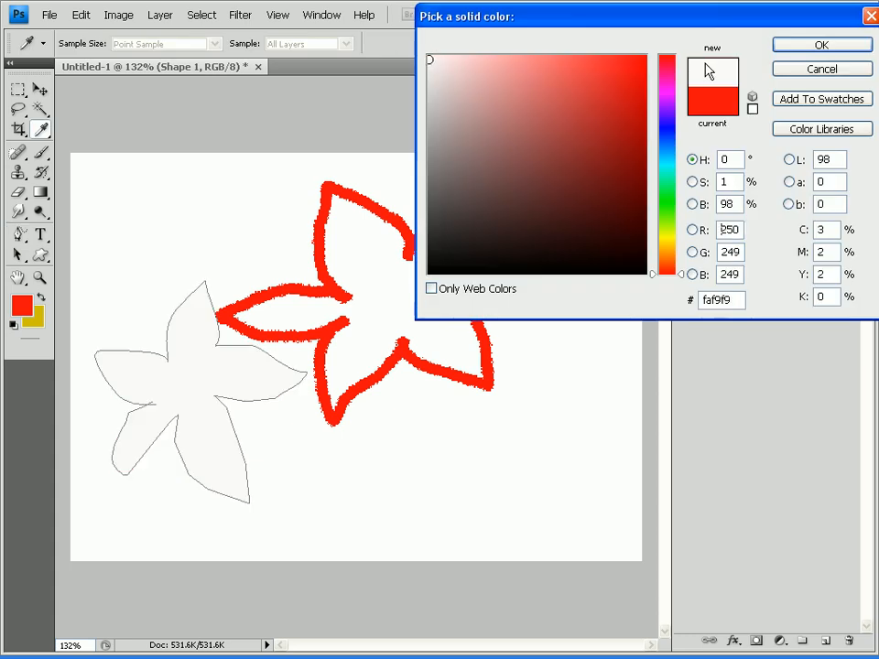
{"action": "left_click", "coordinate": [798, 48]}
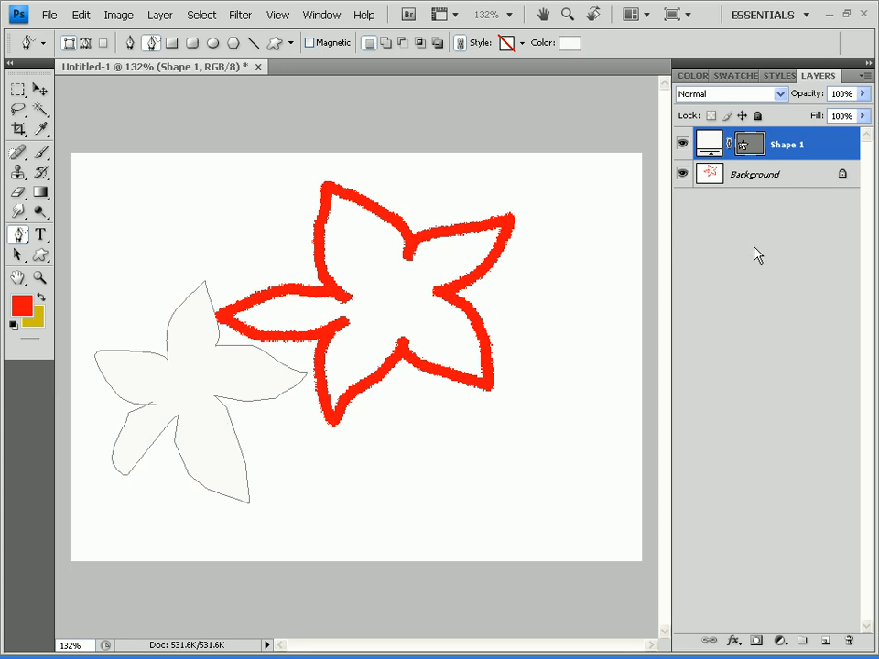
- Close the document without saving and create a new blank white RGB document from a preset
{"action": "left_click", "coordinate": [258, 68]}
{"action": "left_click", "coordinate": [449, 263]}
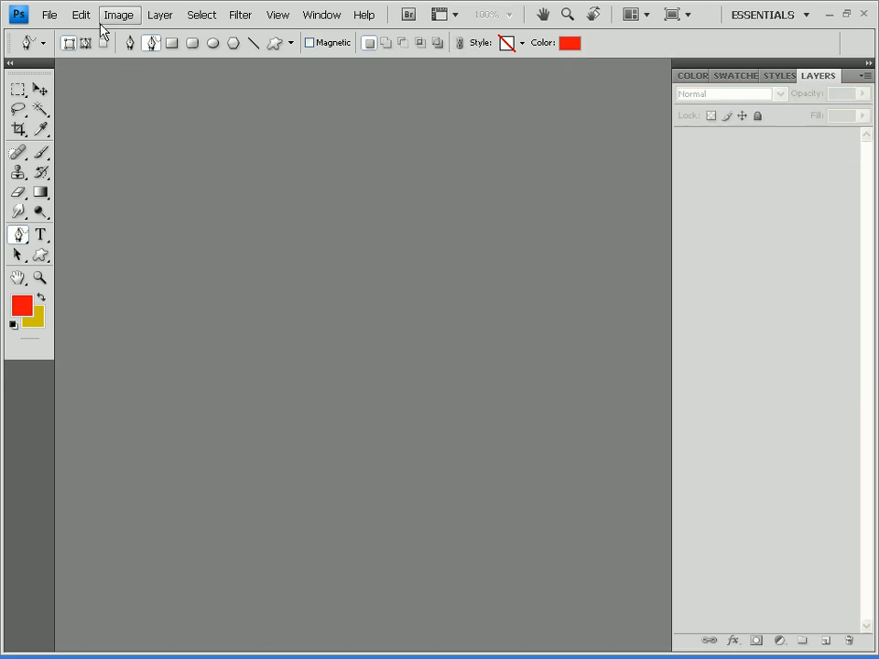
{"action": "left_click", "coordinate": [51, 17]}
{"action": "left_click", "coordinate": [58, 33]}
{"action": "left_click", "coordinate": [490, 214]}
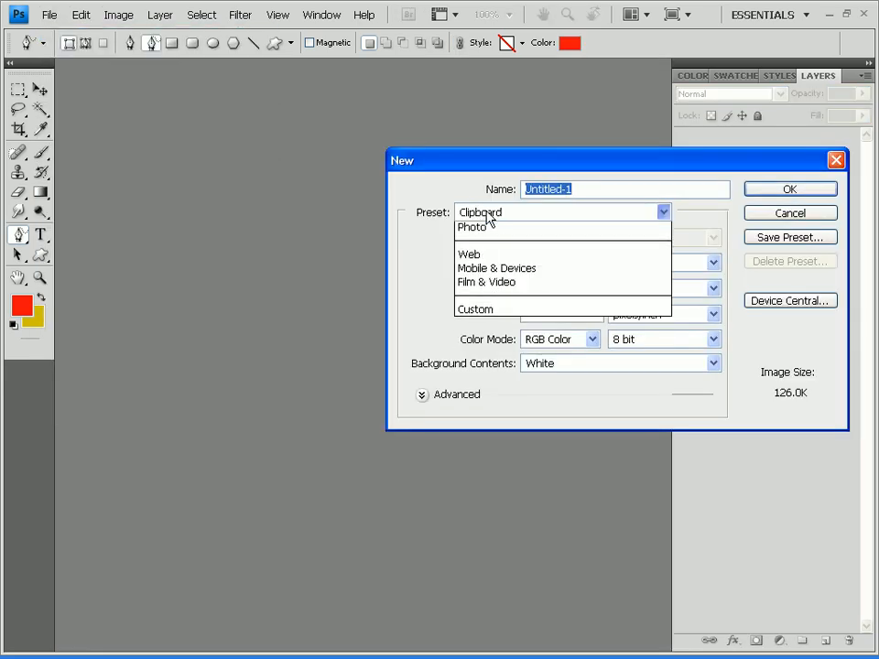
{"action": "left_click", "coordinate": [510, 244]}
{"action": "left_click", "coordinate": [806, 189]}
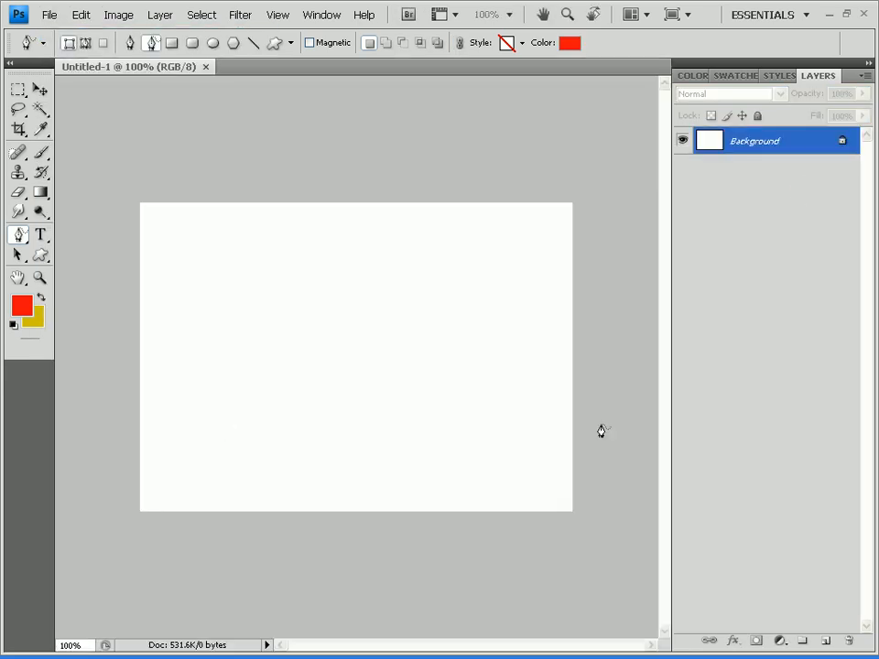
- Draw a closed five-petal flower shape in the middle of the canvas with the Freeform Pen tool
{"action": "scroll", "coordinate": [362, 273], "scroll_direction": "up", "scroll_amount": 2}
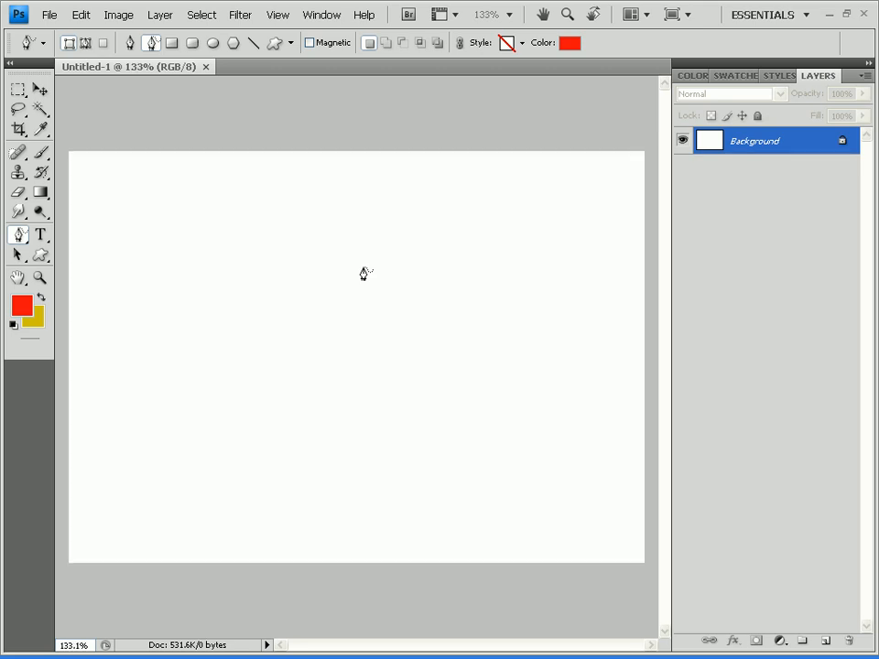
{"action": "right_click", "coordinate": [18, 235]}
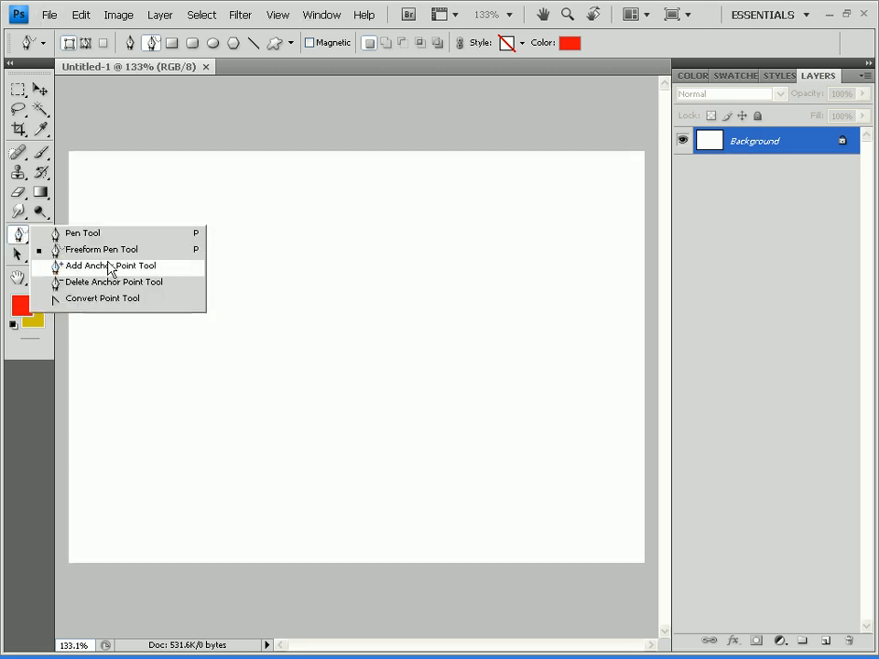
{"action": "left_click", "coordinate": [112, 252]}
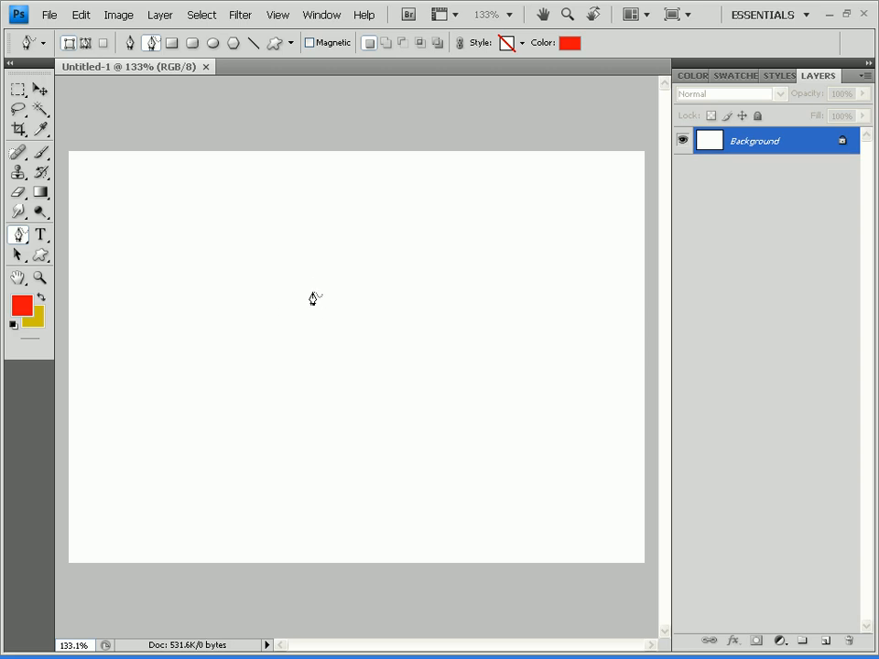
{"action": "mouse_move", "coordinate": [318, 298]}
{"action": "left_mouse_down"}
{"action": "mouse_move", "coordinate": [337, 202]}
{"action": "mouse_move", "coordinate": [363, 230]}
{"action": "mouse_move", "coordinate": [376, 290]}
{"action": "mouse_move", "coordinate": [432, 288]}
{"action": "mouse_move", "coordinate": [475, 304]}
{"action": "mouse_move", "coordinate": [436, 341]}
{"action": "mouse_move", "coordinate": [390, 335]}
{"action": "mouse_move", "coordinate": [401, 421]}
{"action": "mouse_move", "coordinate": [370, 407]}
{"action": "mouse_move", "coordinate": [352, 366]}
{"action": "mouse_move", "coordinate": [347, 400]}
{"action": "mouse_move", "coordinate": [300, 438]}
{"action": "mouse_move", "coordinate": [308, 362]}
{"action": "mouse_move", "coordinate": [333, 342]}
{"action": "mouse_move", "coordinate": [274, 353]}
{"action": "mouse_move", "coordinate": [210, 332]}
{"action": "mouse_move", "coordinate": [317, 297]}
{"action": "left_mouse_up"}
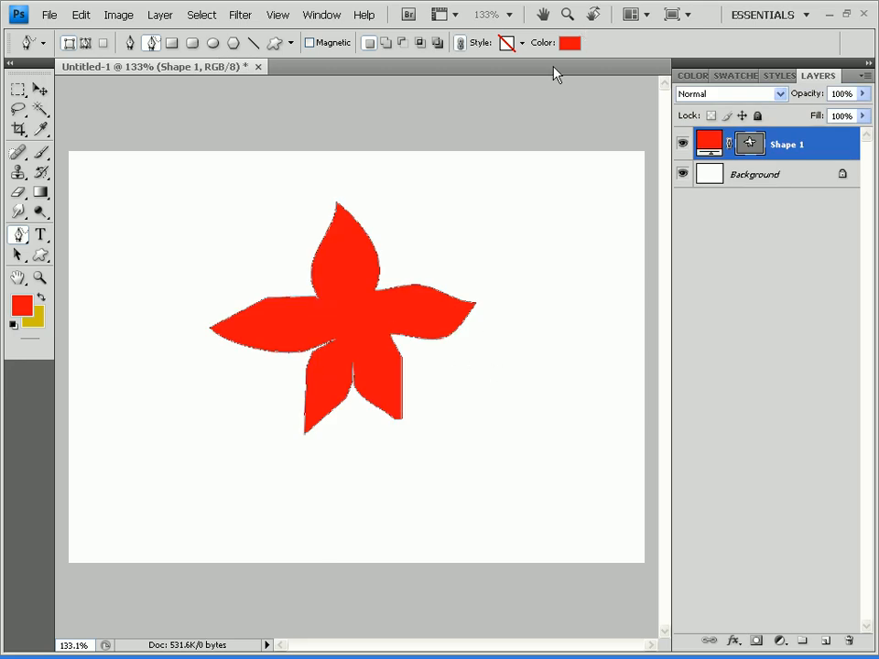
- Change the flower shape's fill color to near-white (fdfcfc)
{"action": "left_click", "coordinate": [568, 44]}
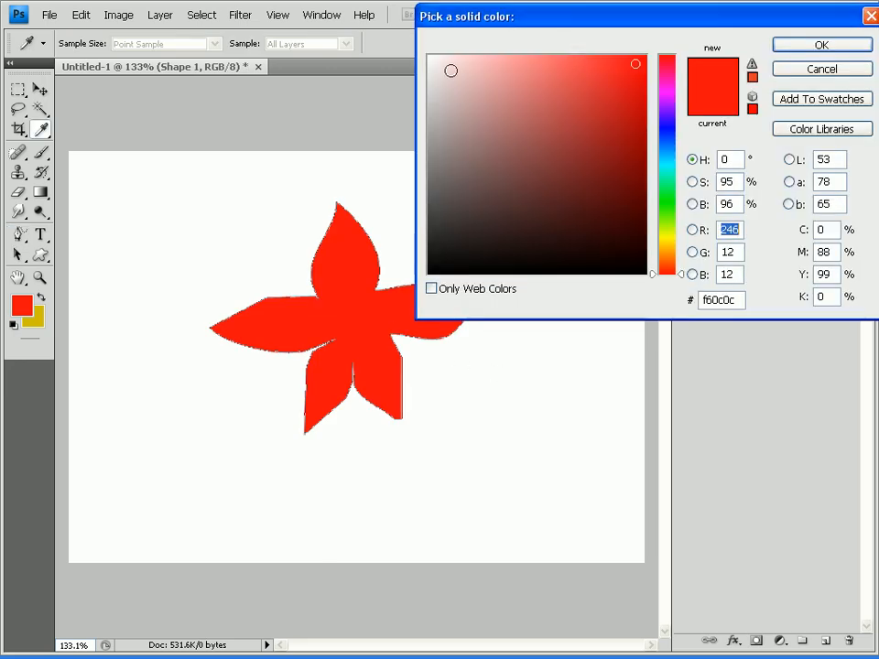
{"action": "left_click", "coordinate": [429, 57]}
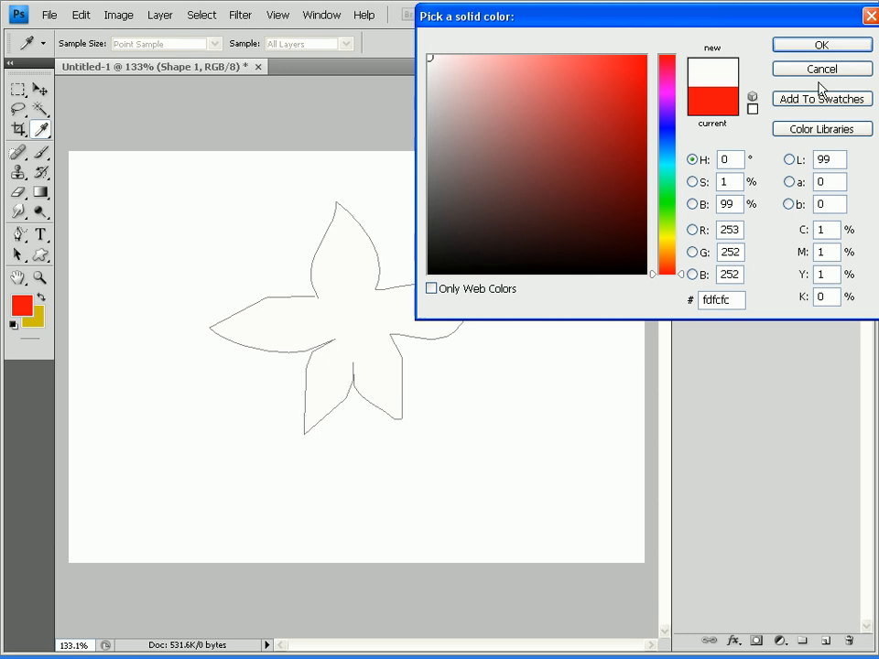
{"action": "left_click", "coordinate": [831, 45]}
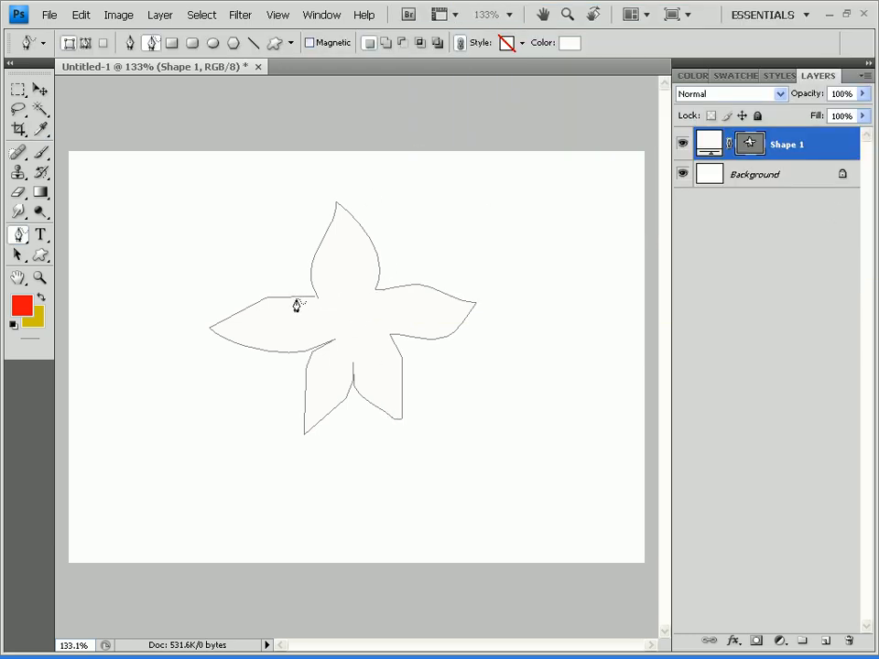
- Select the whole flower path with the Path Selection tool and shift it slightly up and to the right
{"action": "left_click_drag", "start_coordinate": [24, 255], "coordinate": [100, 273]}
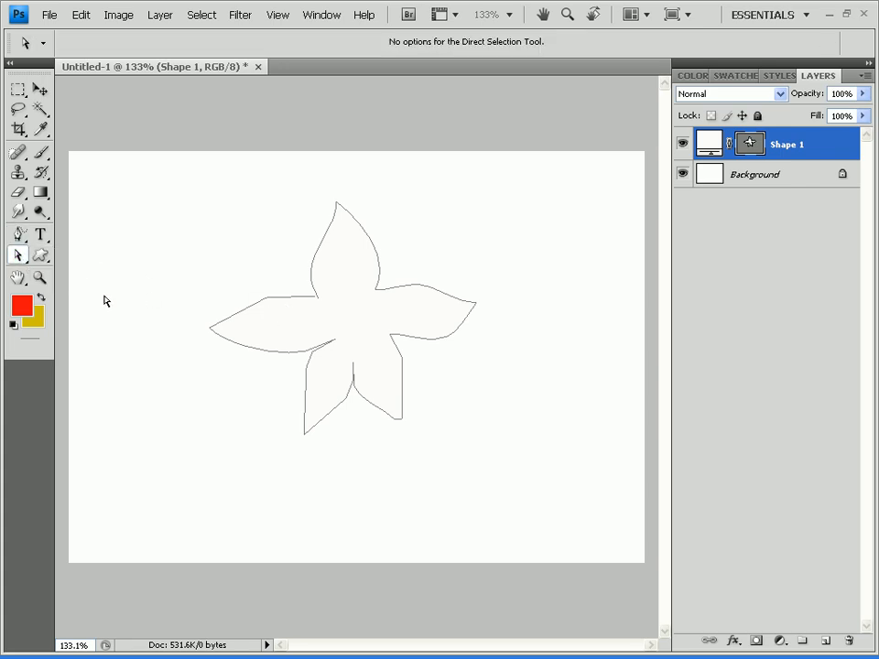
{"action": "left_click_drag", "start_coordinate": [18, 256], "coordinate": [87, 253]}
{"action": "left_click", "coordinate": [320, 306]}
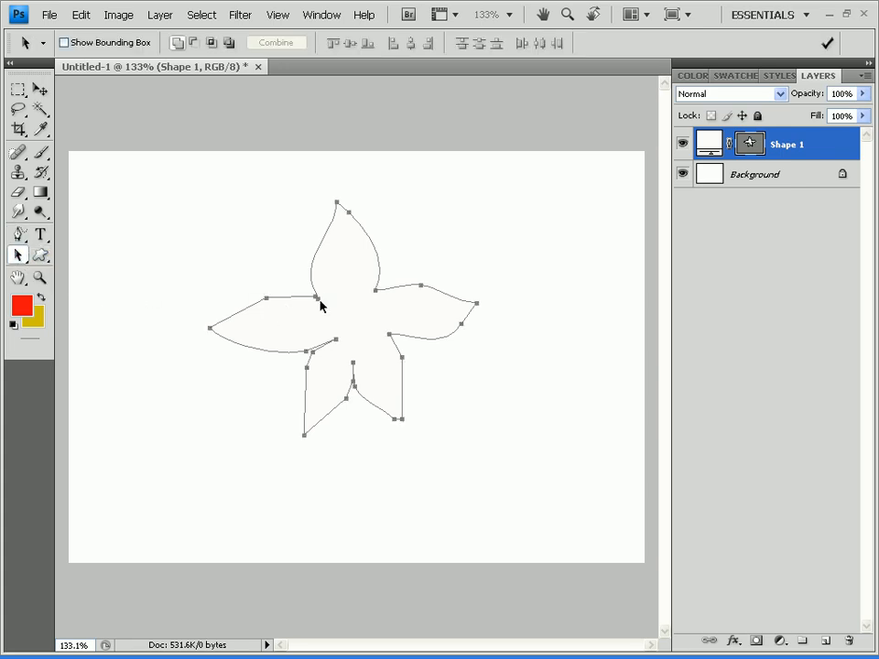
{"action": "mouse_move", "coordinate": [401, 421]}
{"action": "left_mouse_down"}
{"action": "mouse_move", "coordinate": [414, 426]}
{"action": "mouse_move", "coordinate": [412, 418]}
{"action": "left_mouse_up"}
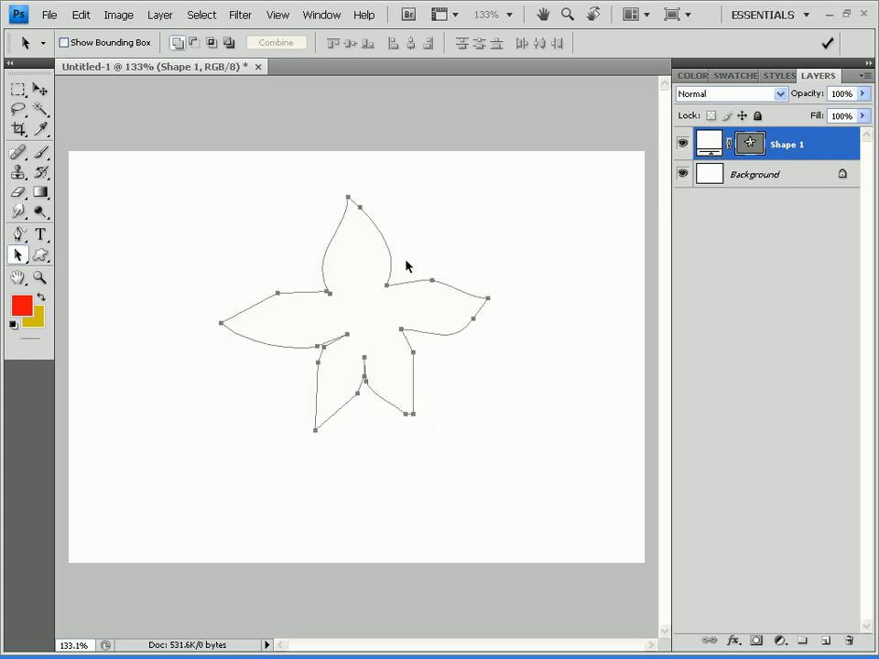
- Delete the extra anchor point at the inner end of the left petal's upper edge
{"action": "left_click_drag", "start_coordinate": [17, 256], "coordinate": [47, 273]}
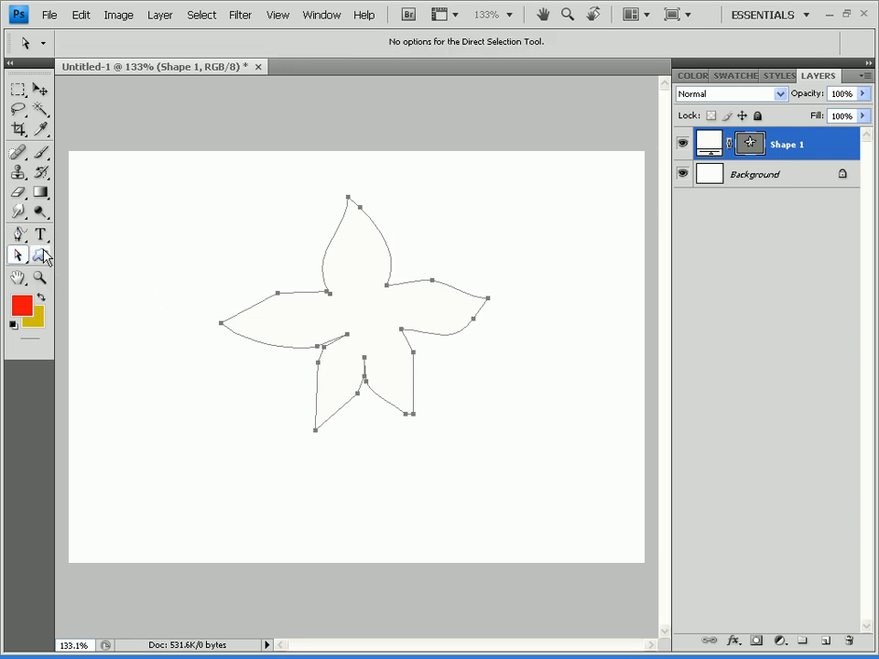
{"action": "left_click_drag", "start_coordinate": [18, 234], "coordinate": [20, 240]}
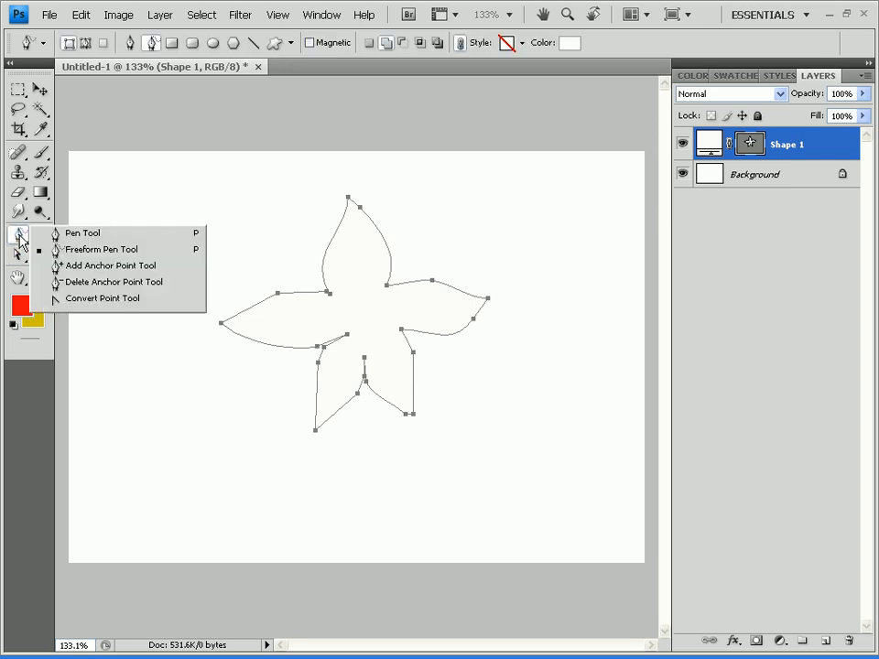
{"action": "left_click", "coordinate": [80, 287]}
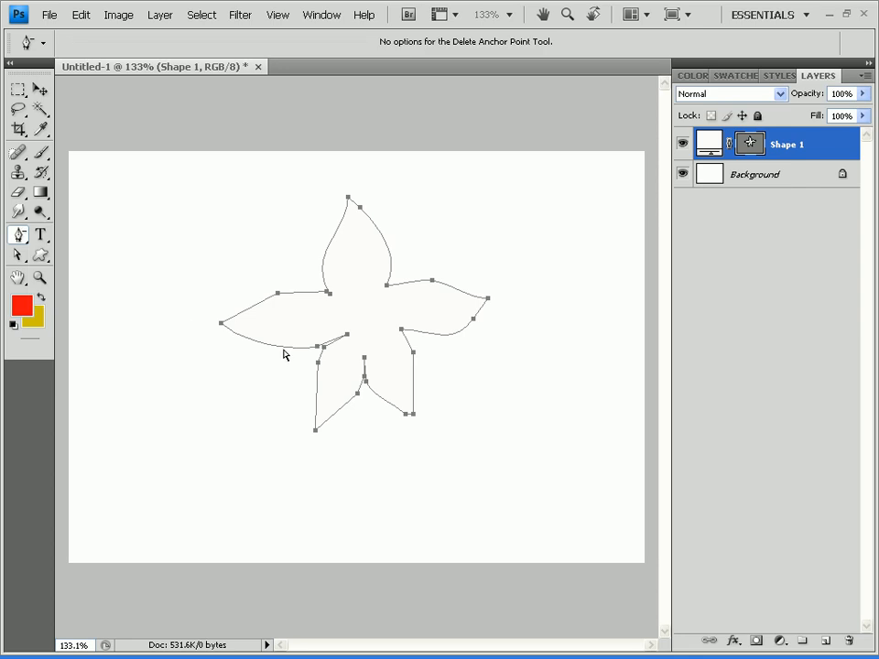
{"action": "left_click", "coordinate": [327, 294]}
- Nudge the whole flower path slightly up and to the right with the Path Selection tool
{"action": "left_click", "coordinate": [18, 234]}
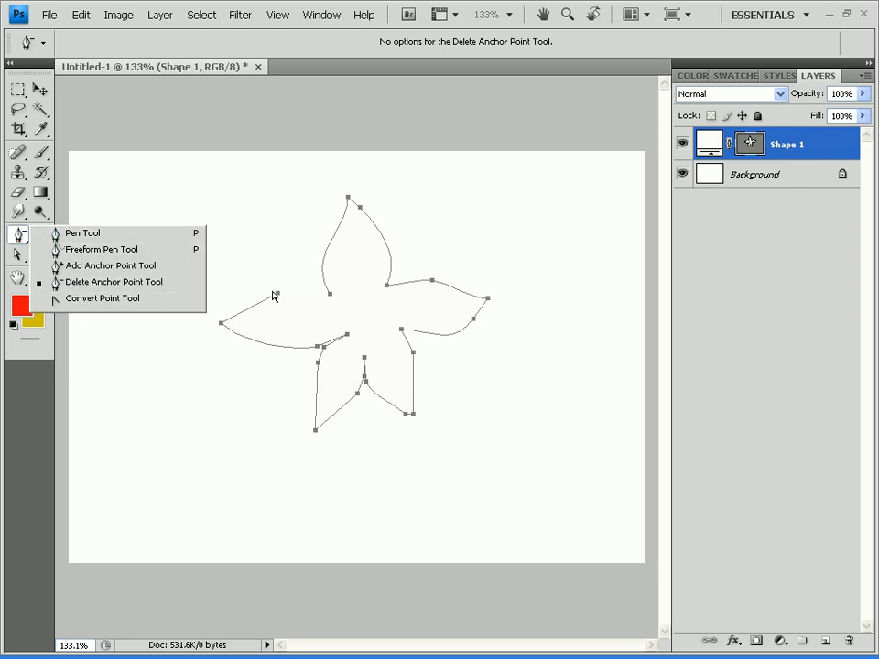
{"action": "left_click", "coordinate": [106, 283]}
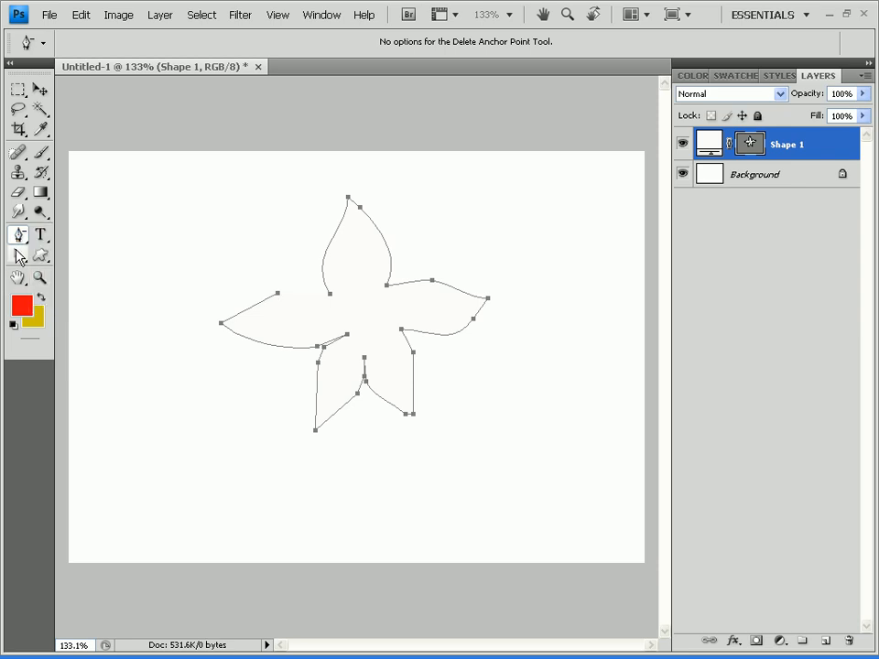
{"action": "left_click", "coordinate": [19, 256]}
{"action": "left_click", "coordinate": [91, 253]}
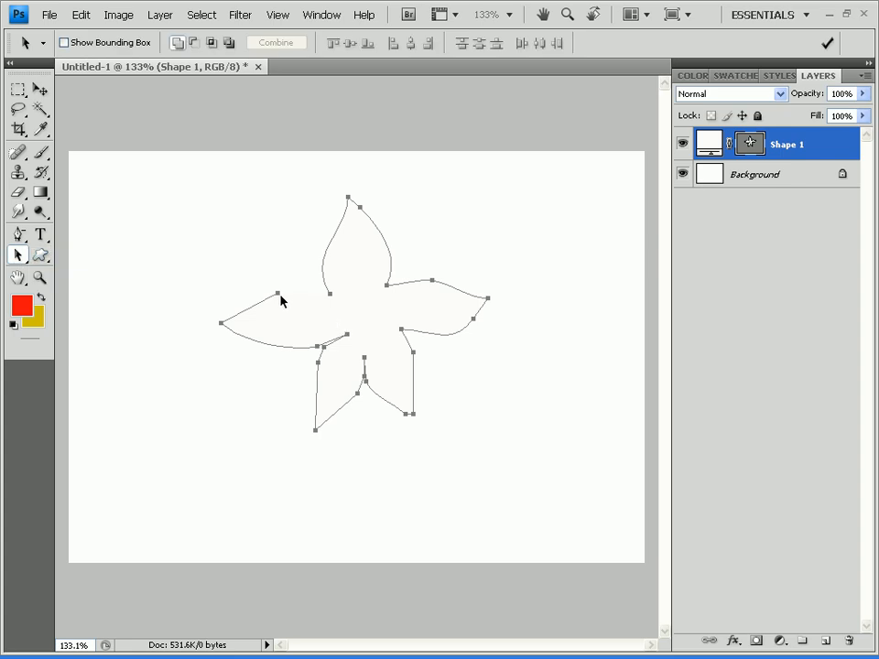
{"action": "left_click_drag", "start_coordinate": [281, 298], "coordinate": [283, 296]}
- Move the left petal's upper anchor point onto the base of the top petal with the Direct Selection tool
{"action": "left_click", "coordinate": [18, 256]}
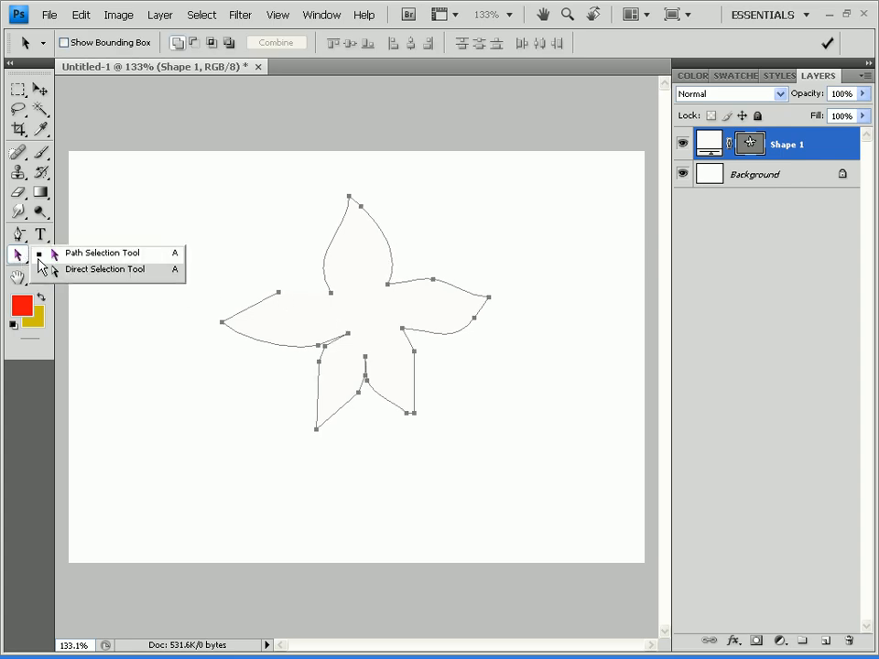
{"action": "left_click", "coordinate": [68, 269]}
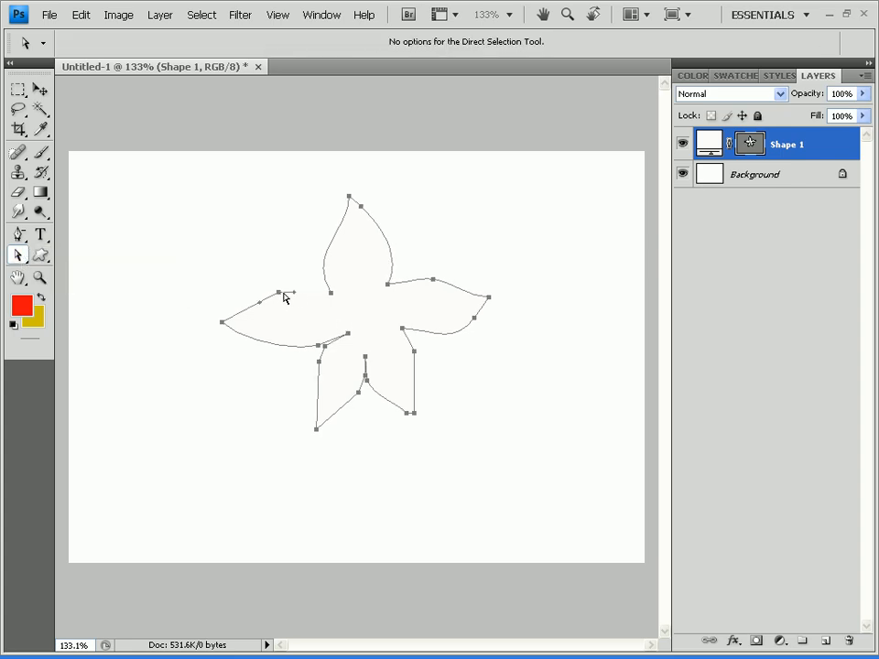
{"action": "left_click", "coordinate": [328, 299]}
{"action": "left_click", "coordinate": [279, 293]}
{"action": "left_click_drag", "start_coordinate": [281, 297], "coordinate": [333, 294]}
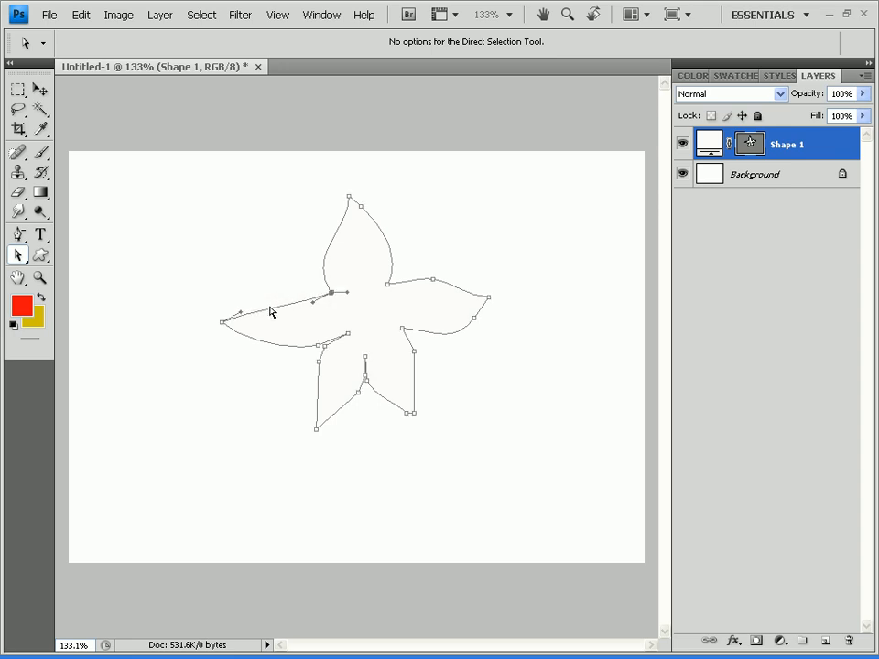
- Add an anchor point to the left petal's upper edge and pull it up and outward to bulge the petal
{"action": "mouse_move", "coordinate": [276, 307]}
{"action": "left_mouse_down"}
{"action": "mouse_move", "coordinate": [257, 297]}
{"action": "mouse_move", "coordinate": [280, 307]}
{"action": "left_mouse_up"}
{"action": "left_click", "coordinate": [17, 234]}
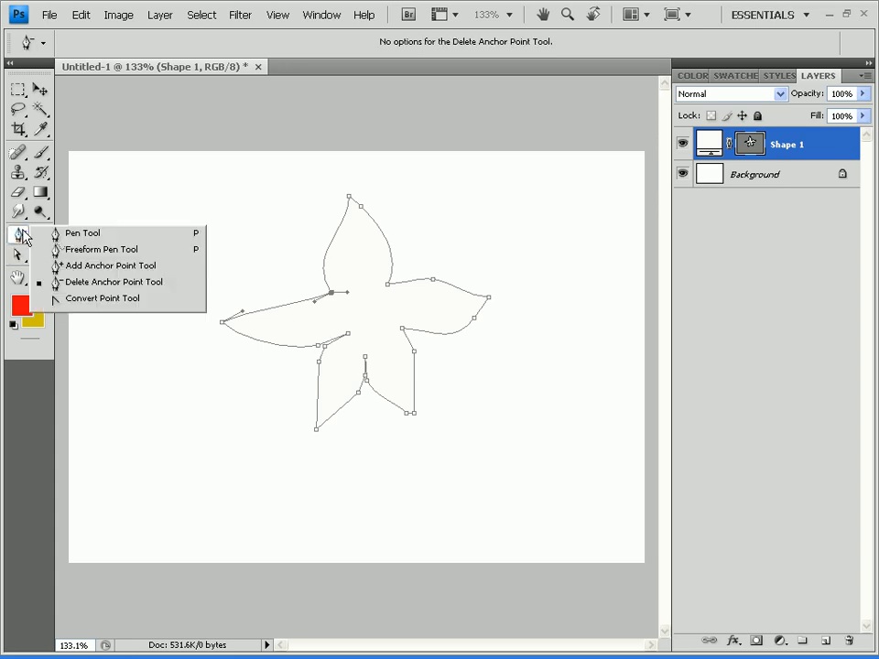
{"action": "left_click", "coordinate": [64, 265]}
{"action": "left_click_drag", "start_coordinate": [286, 307], "coordinate": [265, 293]}
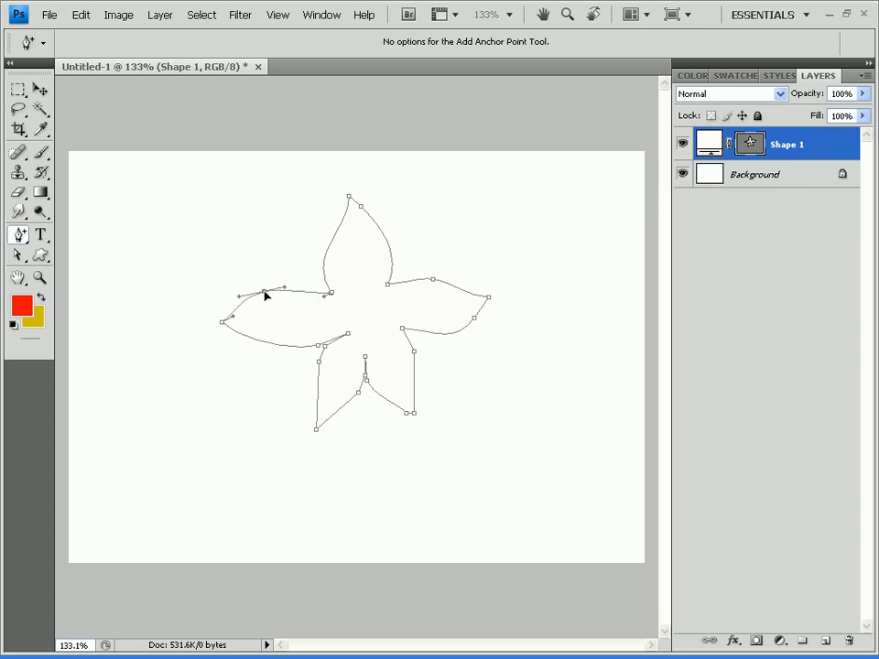
- Widen the top petal by shifting its upper right anchor point outward and pulling out a new anchor point on its left edge
{"action": "left_click", "coordinate": [373, 209]}
{"action": "left_click", "coordinate": [334, 241]}
{"action": "mouse_move", "coordinate": [334, 239]}
{"action": "left_mouse_down"}
{"action": "mouse_move", "coordinate": [314, 237]}
{"action": "mouse_move", "coordinate": [321, 243]}
{"action": "left_mouse_up"}
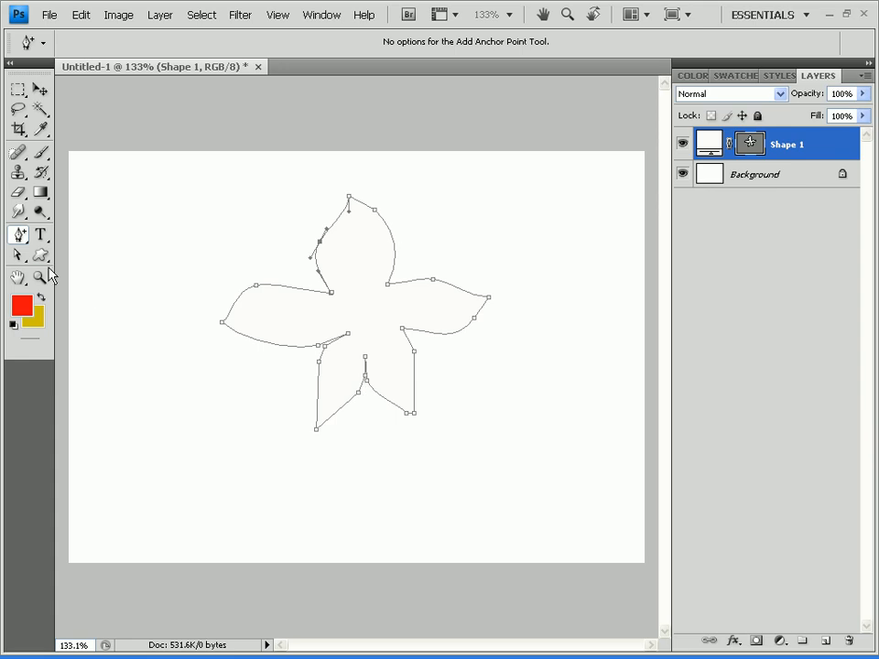
- Spread the lower right petal's anchor points outward and delete the extra anchor point beside its tip
{"action": "left_click", "coordinate": [381, 388]}
{"action": "left_click_drag", "start_coordinate": [414, 414], "coordinate": [438, 414]}
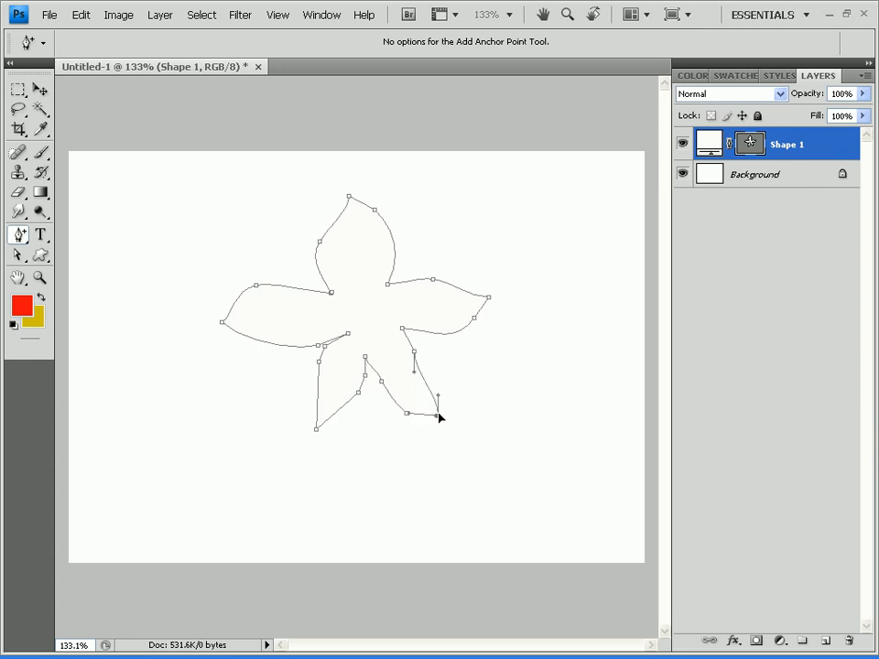
{"action": "left_click", "coordinate": [17, 234]}
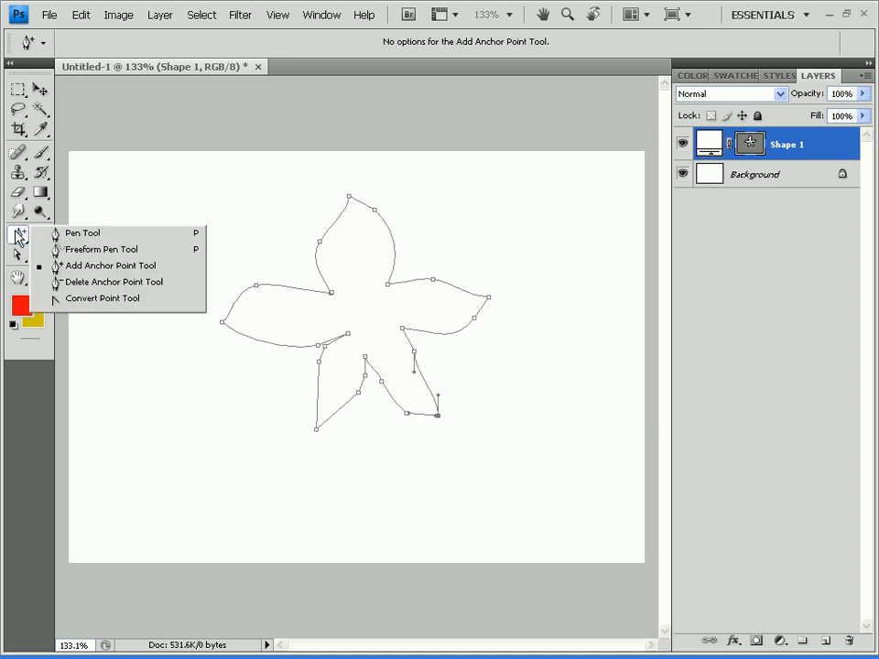
{"action": "left_click", "coordinate": [405, 415]}
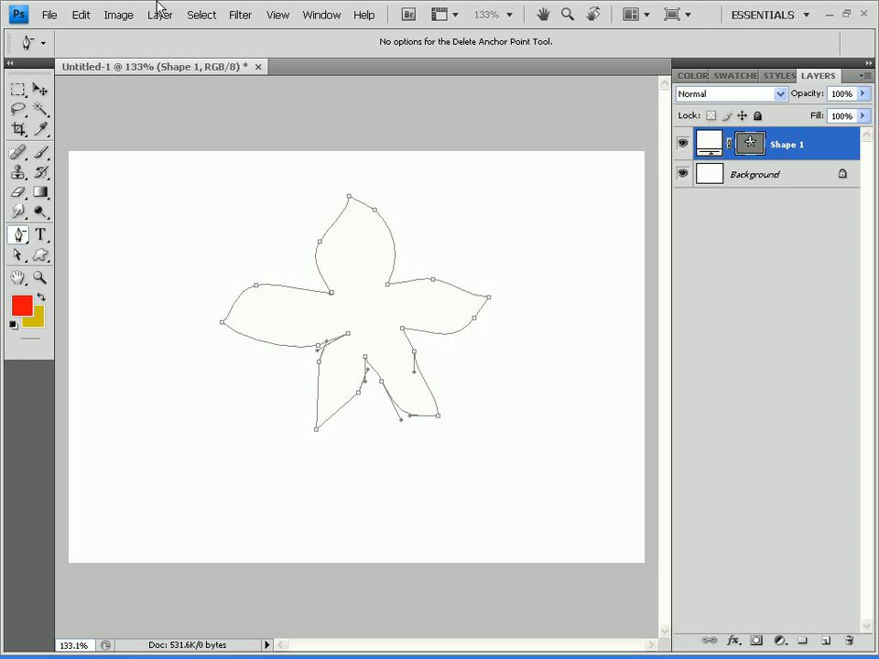
- Enlarge the top and left petals by moving their tips and side anchor points outward with the Direct Selection tool
{"action": "left_click_drag", "start_coordinate": [18, 255], "coordinate": [92, 273]}
{"action": "left_click", "coordinate": [377, 214]}
{"action": "left_click_drag", "start_coordinate": [375, 212], "coordinate": [336, 178]}
{"action": "left_click_drag", "start_coordinate": [318, 243], "coordinate": [315, 217]}
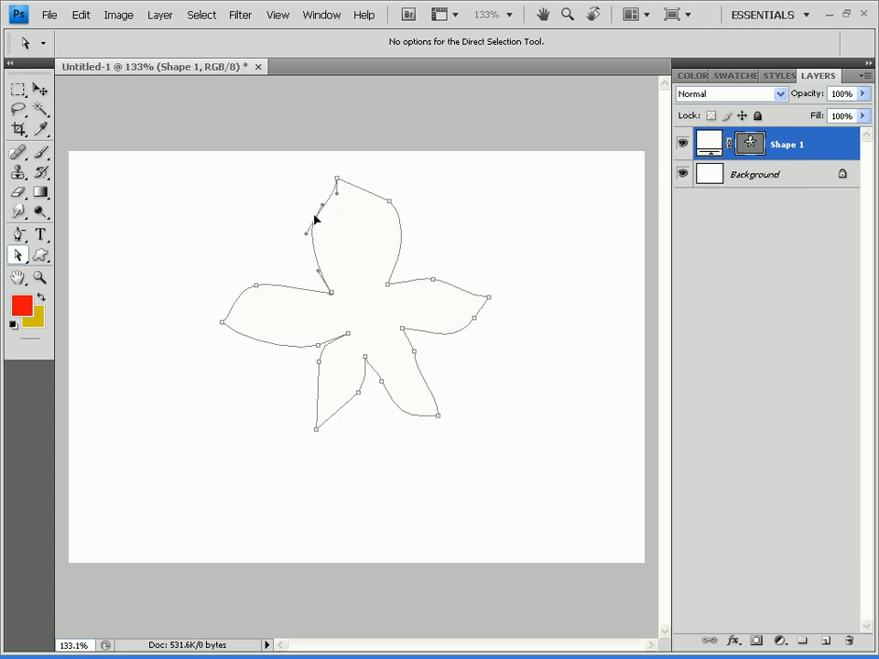
{"action": "left_click_drag", "start_coordinate": [256, 285], "coordinate": [267, 264]}
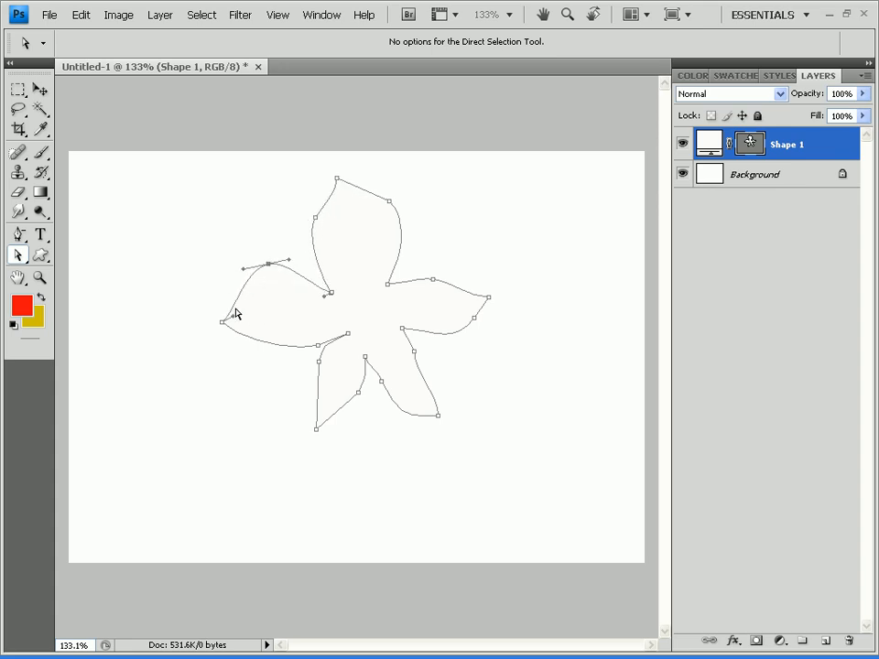
{"action": "left_click_drag", "start_coordinate": [222, 323], "coordinate": [192, 308]}
- Lengthen and spread the two lower petals by moving their tip and side anchor points outward
{"action": "left_click_drag", "start_coordinate": [319, 346], "coordinate": [315, 379]}
{"action": "left_click_drag", "start_coordinate": [316, 429], "coordinate": [316, 452]}
{"action": "left_click_drag", "start_coordinate": [361, 395], "coordinate": [358, 425]}
{"action": "left_click_drag", "start_coordinate": [365, 356], "coordinate": [475, 443]}
{"action": "left_click", "coordinate": [418, 358]}
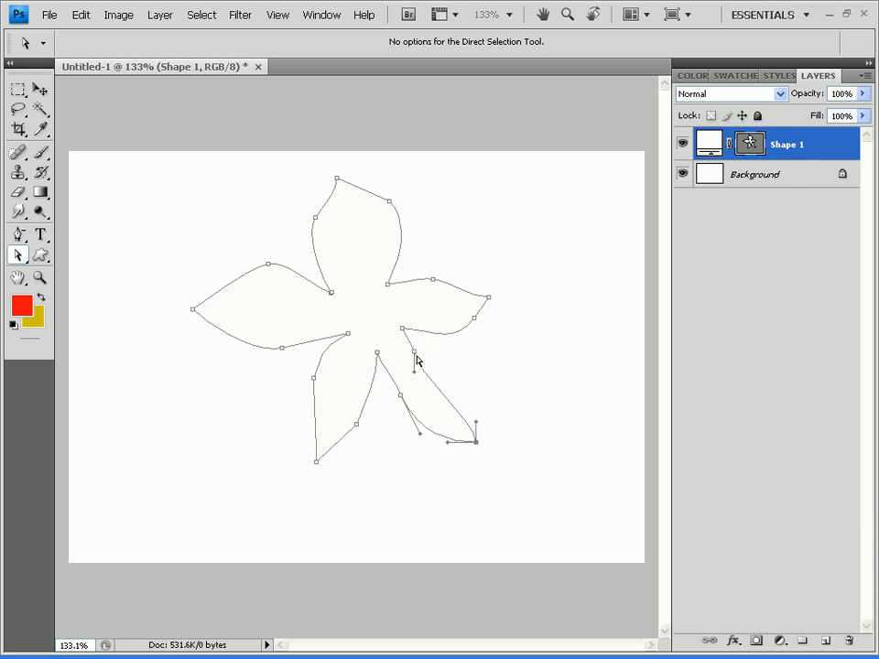
{"action": "left_click_drag", "start_coordinate": [417, 360], "coordinate": [451, 380]}
- Extend the right petal's tip up and outward, raise its upper edge and adjust its lower anchor point and direction handle
{"action": "left_click_drag", "start_coordinate": [472, 319], "coordinate": [541, 273]}
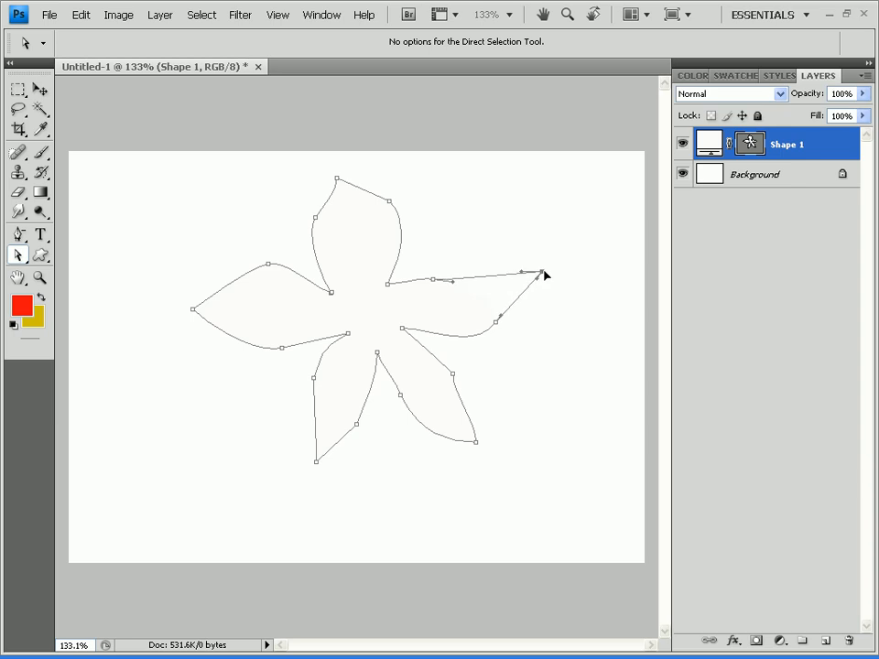
{"action": "left_click_drag", "start_coordinate": [436, 282], "coordinate": [476, 237]}
{"action": "left_click_drag", "start_coordinate": [521, 272], "coordinate": [537, 251]}
{"action": "left_click", "coordinate": [496, 323]}
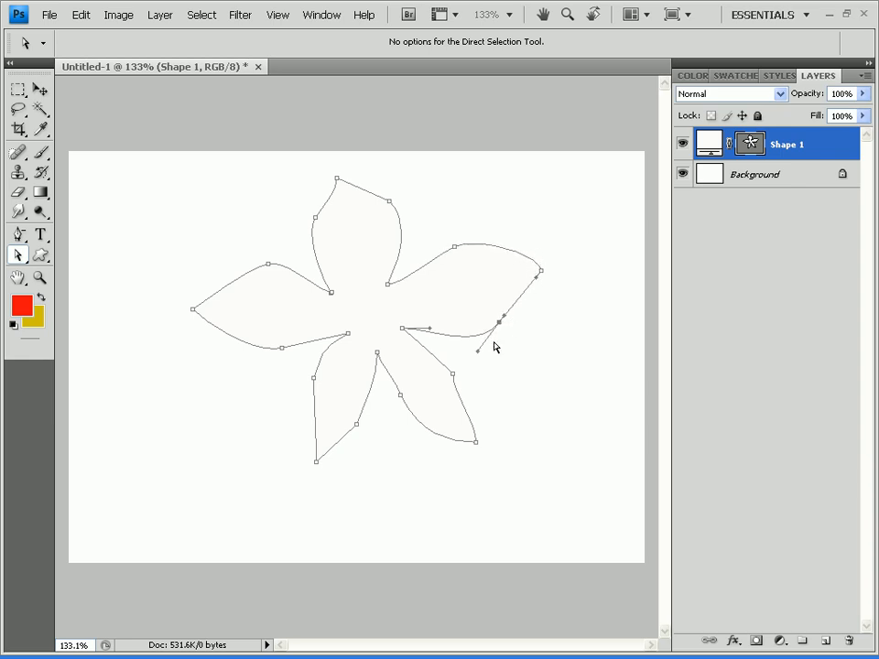
{"action": "left_click_drag", "start_coordinate": [477, 349], "coordinate": [517, 328]}
{"action": "left_click", "coordinate": [514, 318]}
{"action": "left_click", "coordinate": [510, 323]}
- Curve both edges of the lower right petal by adjusting the direction handles of its side anchor points
{"action": "left_click", "coordinate": [456, 382]}
{"action": "left_click_drag", "start_coordinate": [453, 399], "coordinate": [471, 398]}
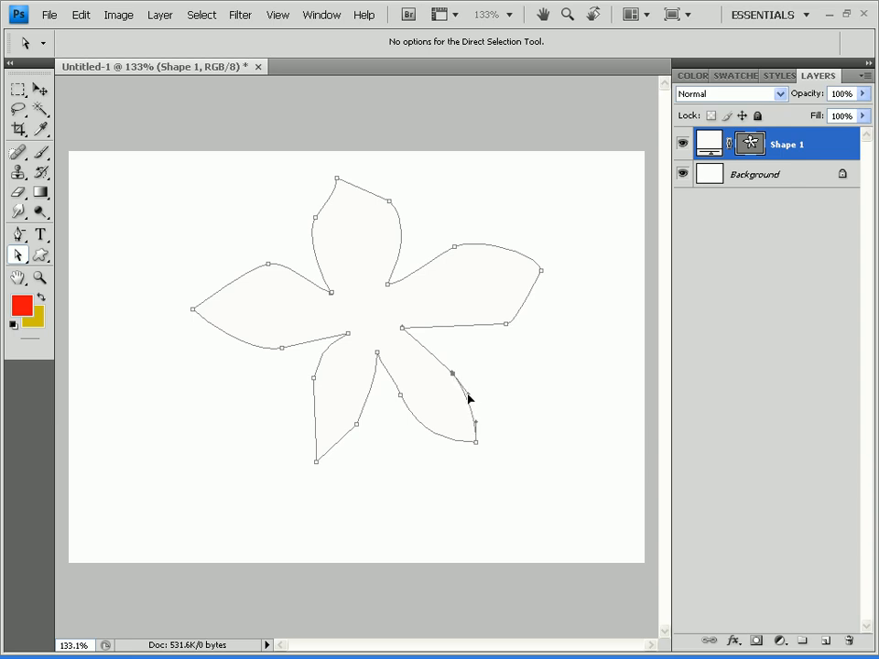
{"action": "left_click", "coordinate": [415, 428]}
{"action": "left_click_drag", "start_coordinate": [421, 439], "coordinate": [426, 429]}
- Round both sides of the lower left petal and shift the left petal's lower anchor point slightly outward
{"action": "left_click", "coordinate": [356, 428]}
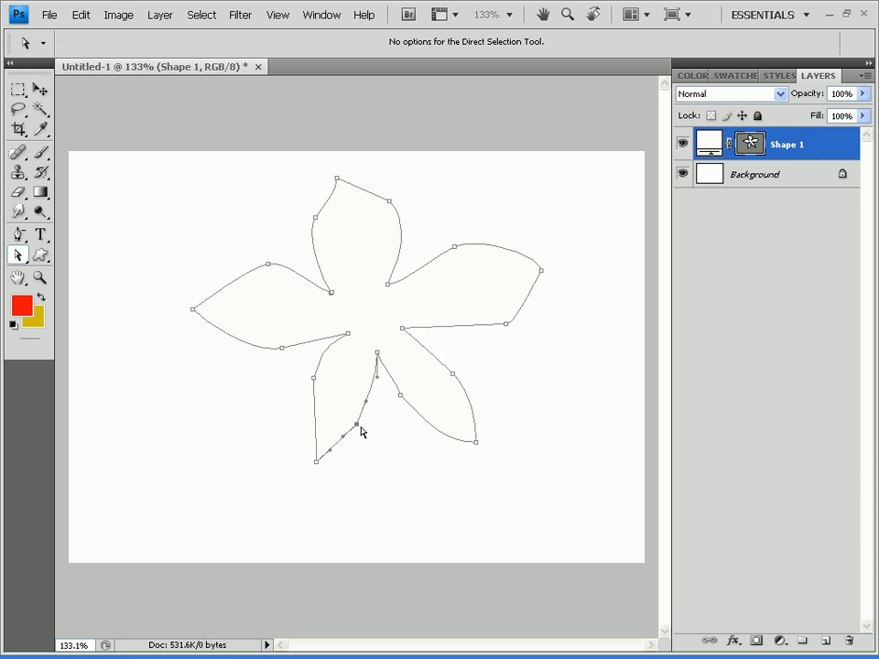
{"action": "left_click_drag", "start_coordinate": [368, 401], "coordinate": [374, 404]}
{"action": "left_click_drag", "start_coordinate": [346, 440], "coordinate": [350, 446]}
{"action": "left_click_drag", "start_coordinate": [313, 383], "coordinate": [304, 392]}
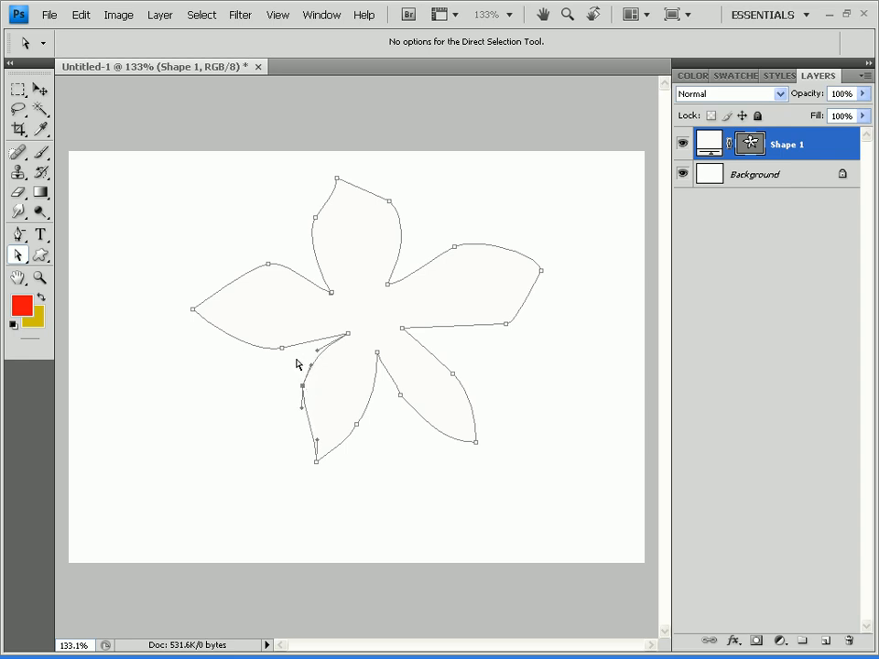
{"action": "left_click_drag", "start_coordinate": [286, 349], "coordinate": [280, 348]}
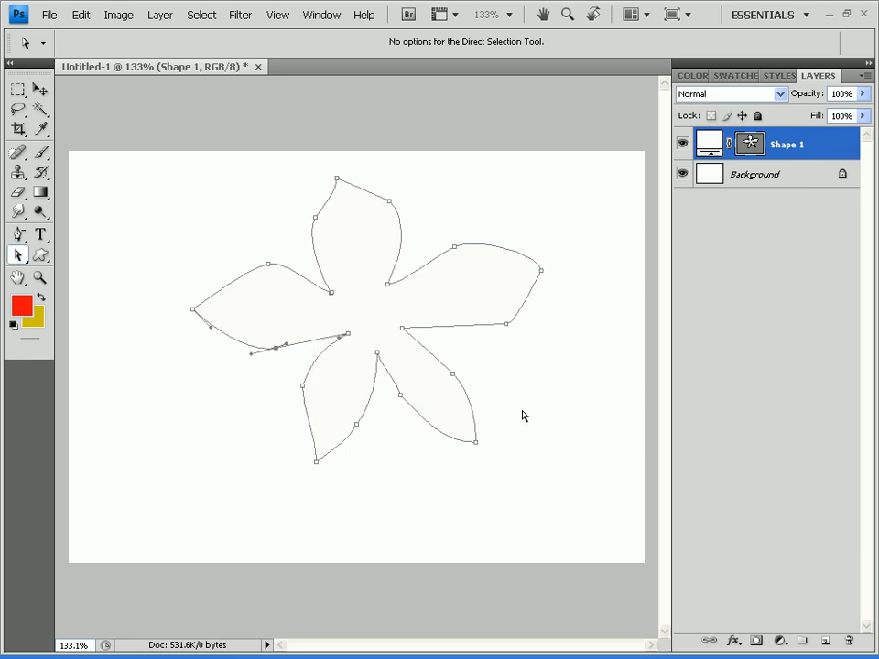
- Turn the lower left petal's tip into a corner and recurve its side anchor points with the Convert Point tool
{"action": "left_click", "coordinate": [17, 234]}
{"action": "left_click", "coordinate": [91, 299]}
{"action": "left_click", "coordinate": [316, 462]}
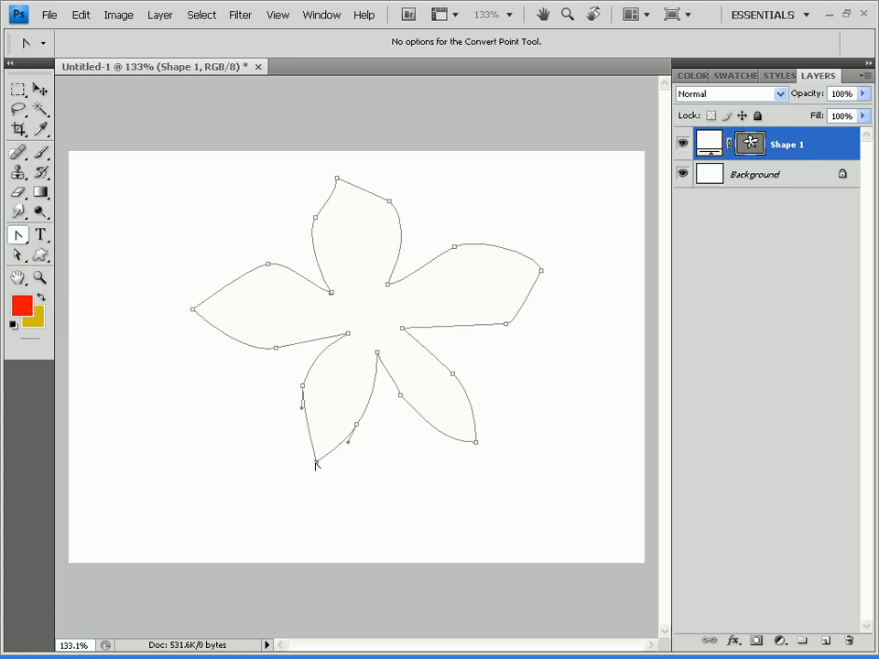
{"action": "left_click", "coordinate": [356, 426]}
{"action": "mouse_move", "coordinate": [358, 427]}
{"action": "left_mouse_down"}
{"action": "mouse_move", "coordinate": [345, 428]}
{"action": "mouse_move", "coordinate": [352, 430]}
{"action": "left_mouse_up"}
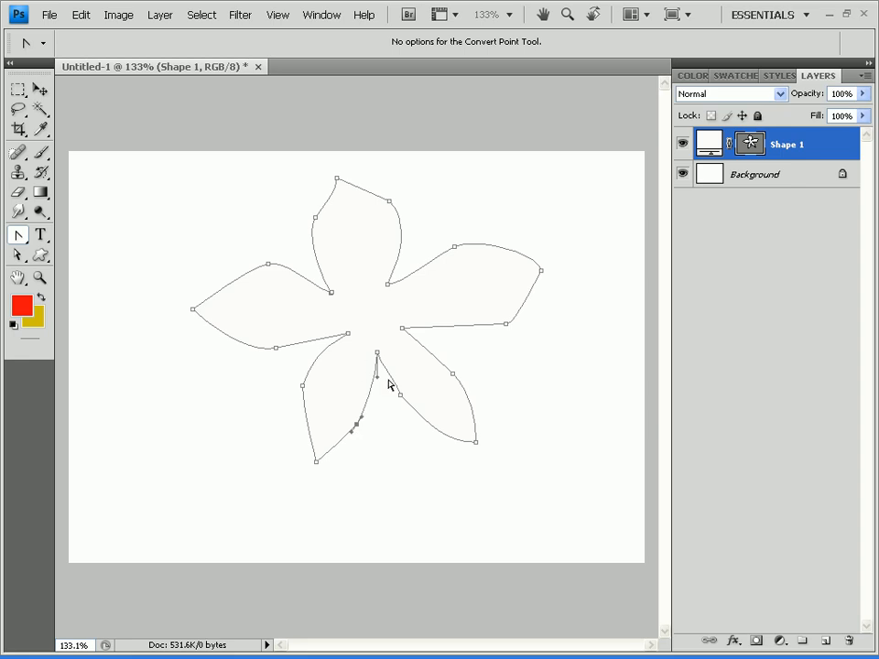
{"action": "left_click_drag", "start_coordinate": [378, 377], "coordinate": [383, 378]}
{"action": "left_click", "coordinate": [303, 386]}
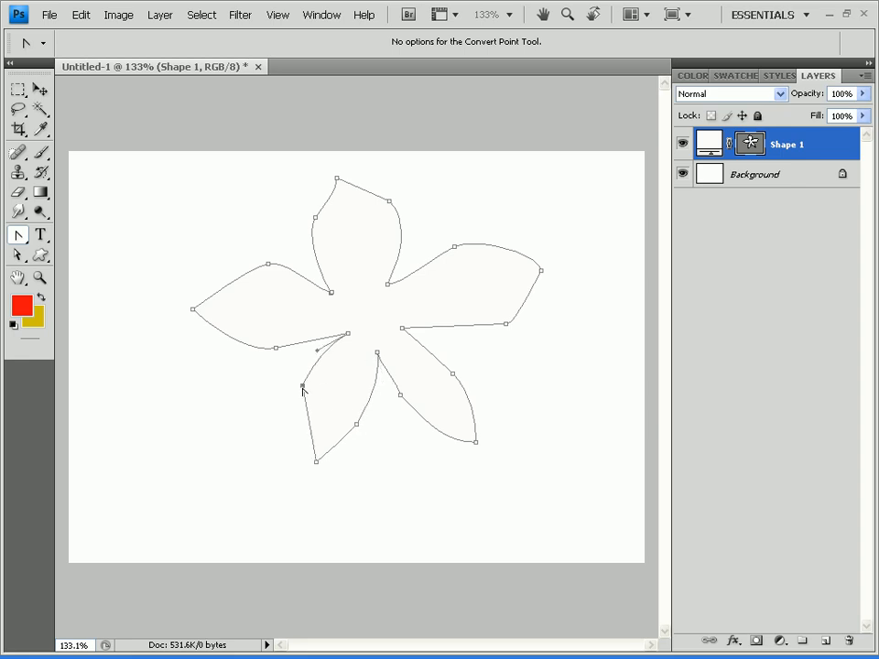
{"action": "mouse_move", "coordinate": [302, 389]}
{"action": "left_mouse_down"}
{"action": "mouse_move", "coordinate": [312, 381]}
{"action": "mouse_move", "coordinate": [298, 367]}
{"action": "mouse_move", "coordinate": [292, 388]}
{"action": "mouse_move", "coordinate": [310, 371]}
{"action": "left_mouse_up"}
- Round the left petal's tip with vertical direction handles and recurve its lower and upper anchor points
{"action": "left_click", "coordinate": [276, 349]}
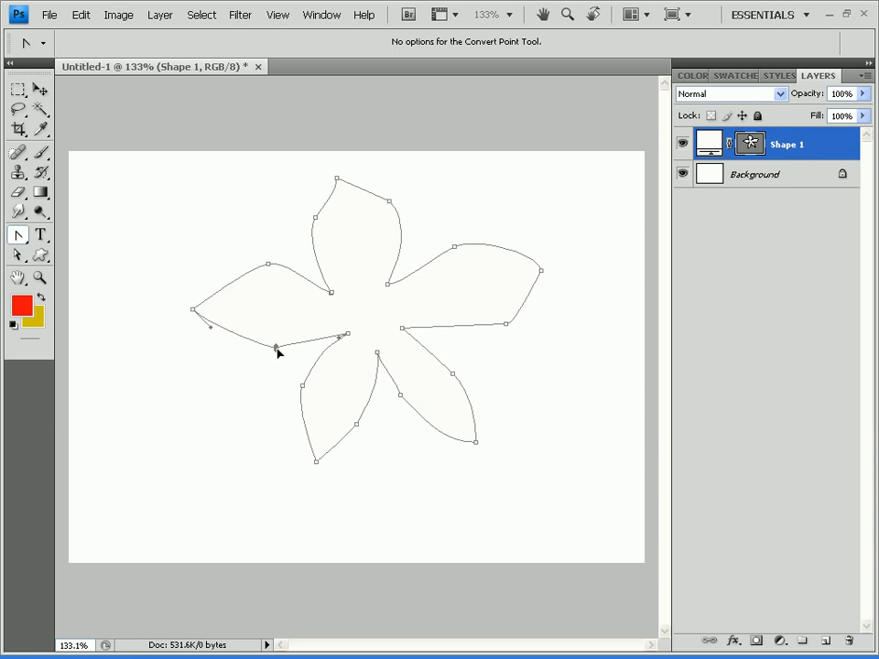
{"action": "left_click", "coordinate": [193, 310]}
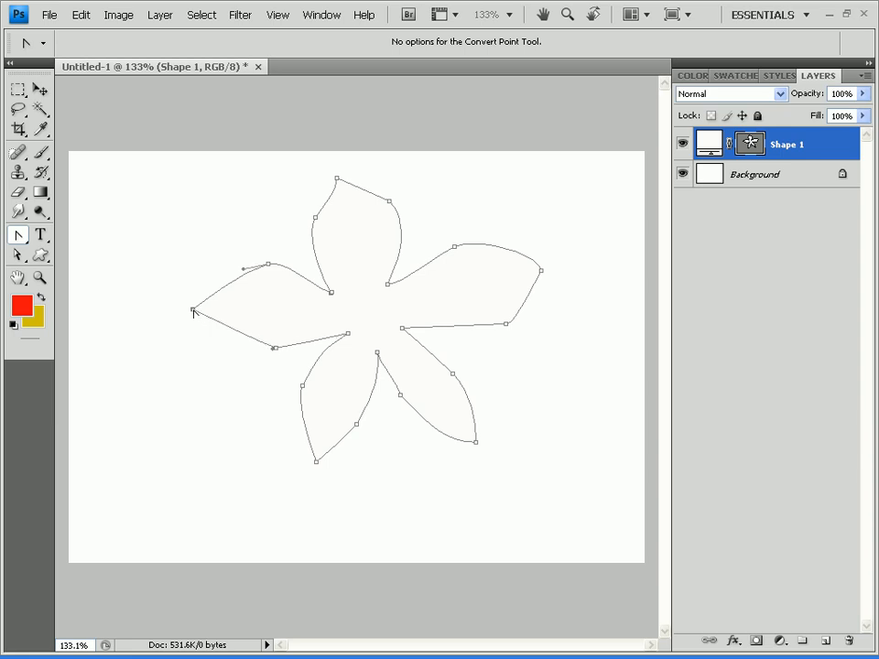
{"action": "mouse_move", "coordinate": [193, 310]}
{"action": "left_mouse_down"}
{"action": "mouse_move", "coordinate": [204, 316]}
{"action": "mouse_move", "coordinate": [193, 293]}
{"action": "left_mouse_up"}
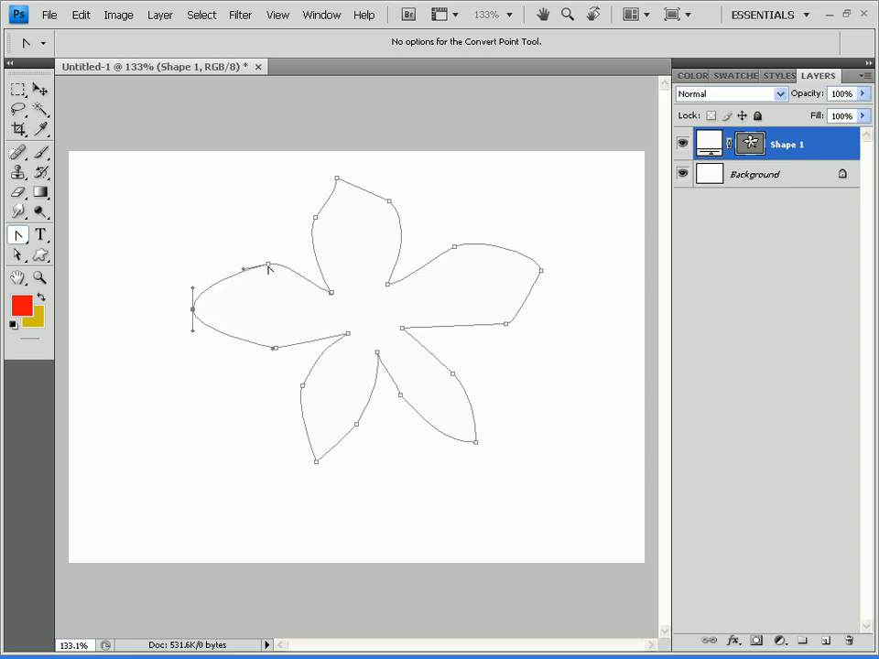
{"action": "left_click_drag", "start_coordinate": [269, 266], "coordinate": [288, 265]}
- Round the top petal's tip and smooth its upper left edge with the Convert Point tool
{"action": "left_click", "coordinate": [317, 219]}
{"action": "left_click_drag", "start_coordinate": [315, 220], "coordinate": [361, 174]}
{"action": "left_click", "coordinate": [336, 179]}
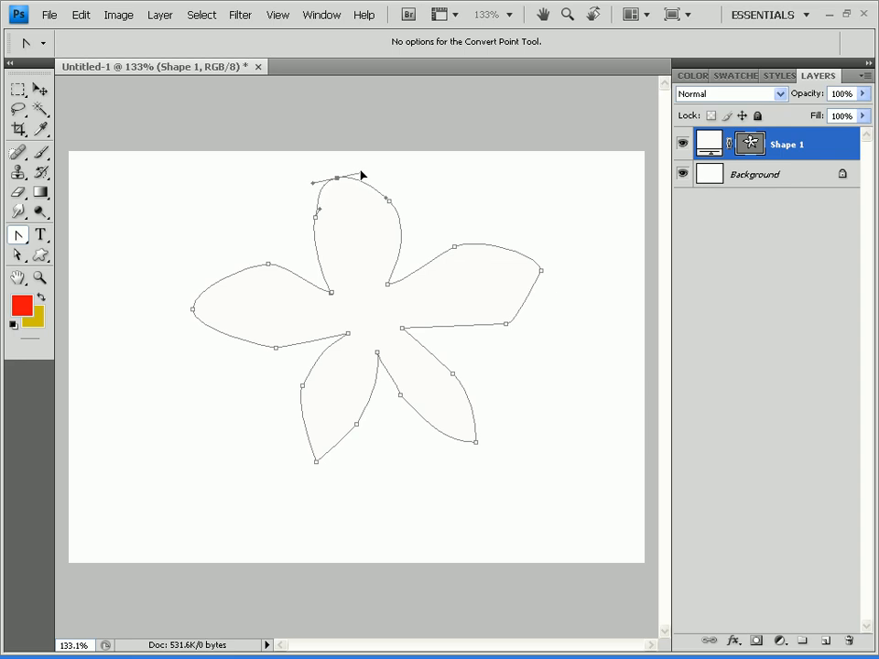
- Round the right petal by converting its tip, lower and upper anchor points into smooth points
{"action": "left_click", "coordinate": [541, 272]}
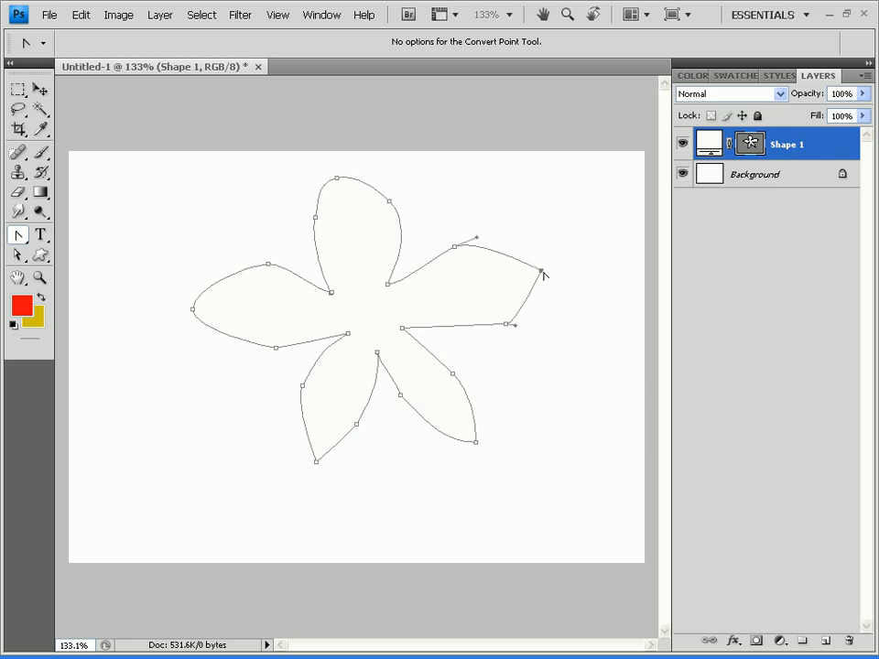
{"action": "left_click_drag", "start_coordinate": [541, 270], "coordinate": [547, 288]}
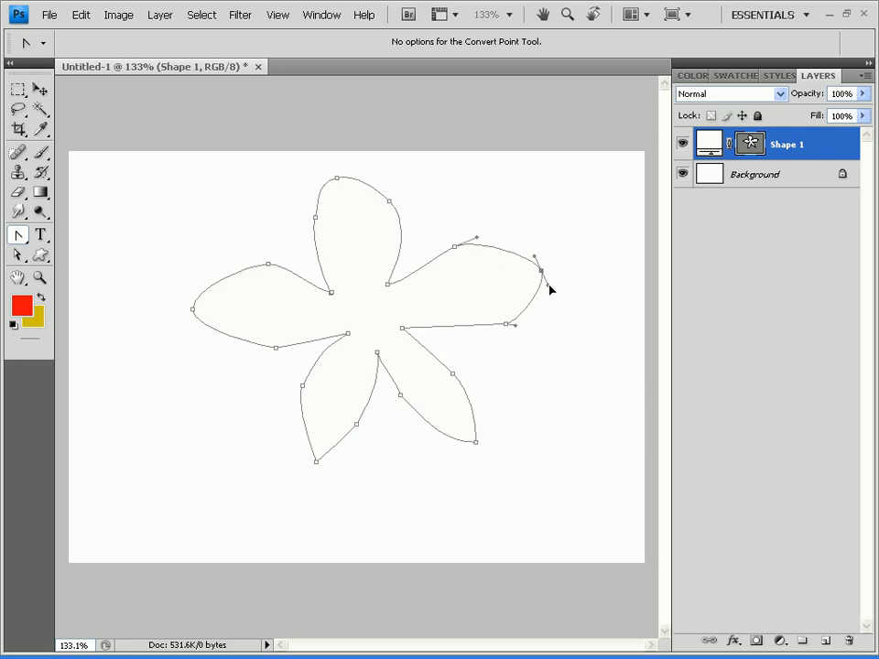
{"action": "left_click", "coordinate": [506, 324]}
{"action": "mouse_move", "coordinate": [508, 324]}
{"action": "left_mouse_down"}
{"action": "mouse_move", "coordinate": [516, 338]}
{"action": "mouse_move", "coordinate": [497, 320]}
{"action": "left_mouse_up"}
{"action": "left_click", "coordinate": [455, 248]}
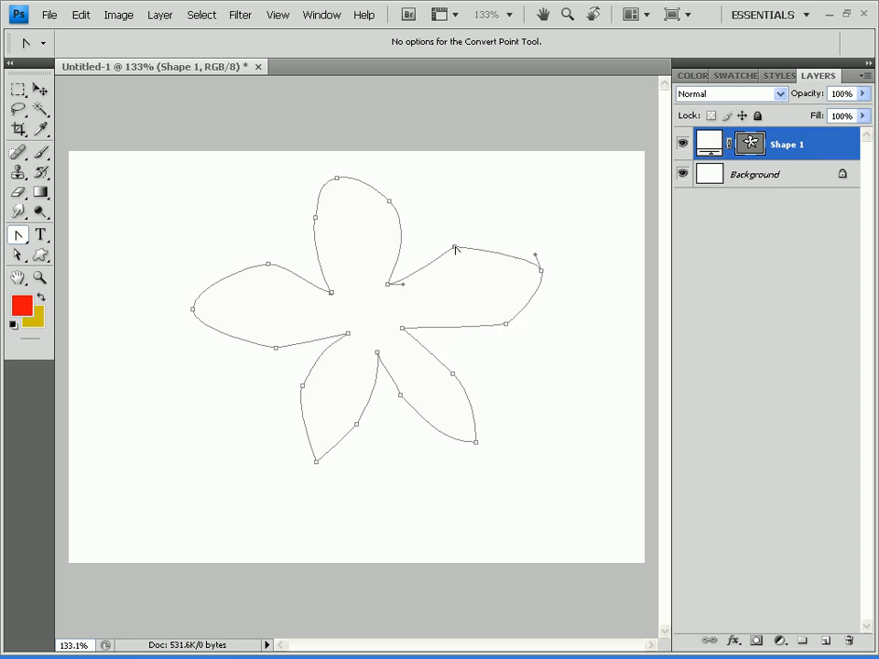
{"action": "left_click_drag", "start_coordinate": [455, 248], "coordinate": [479, 239]}
- Refine the lower right petal's curves by converting its side anchor points and adjusting the direction handle at its tip
{"action": "mouse_move", "coordinate": [453, 374]}
{"action": "left_mouse_down"}
{"action": "mouse_move", "coordinate": [462, 373]}
{"action": "mouse_move", "coordinate": [459, 384]}
{"action": "left_mouse_up"}
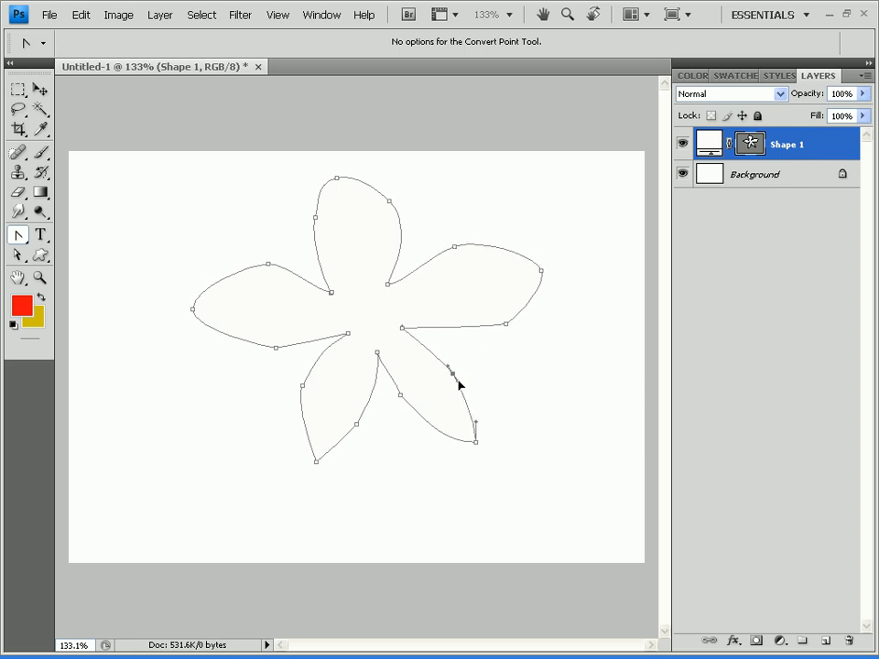
{"action": "left_click", "coordinate": [399, 395]}
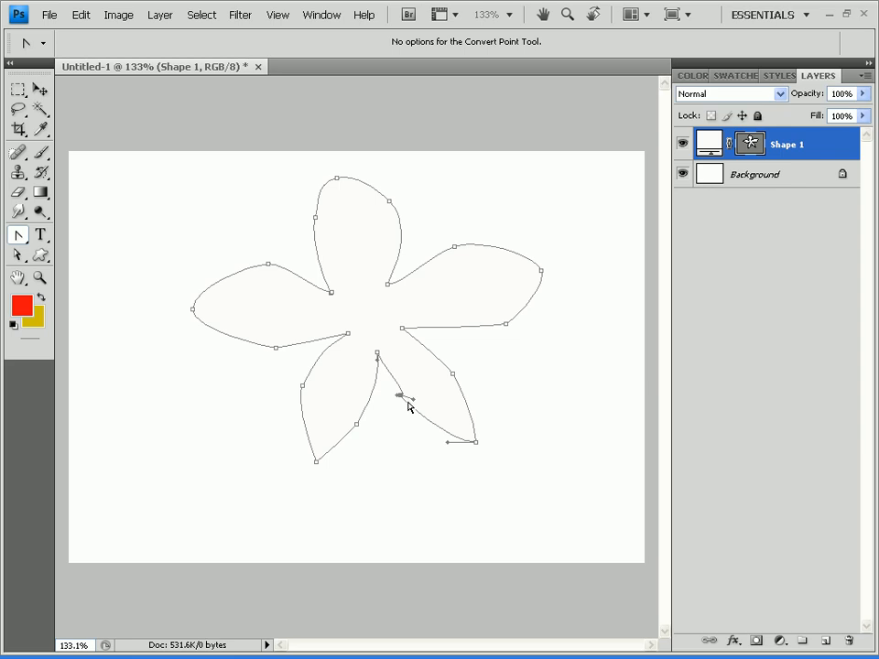
{"action": "left_click", "coordinate": [405, 401]}
{"action": "left_click_drag", "start_coordinate": [449, 446], "coordinate": [466, 455]}
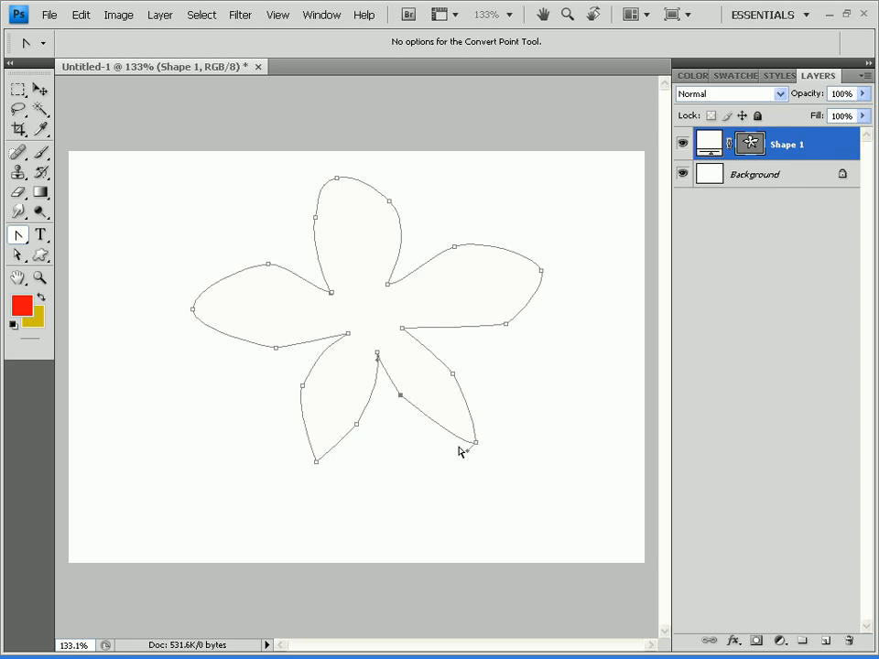
{"action": "left_click", "coordinate": [400, 396]}
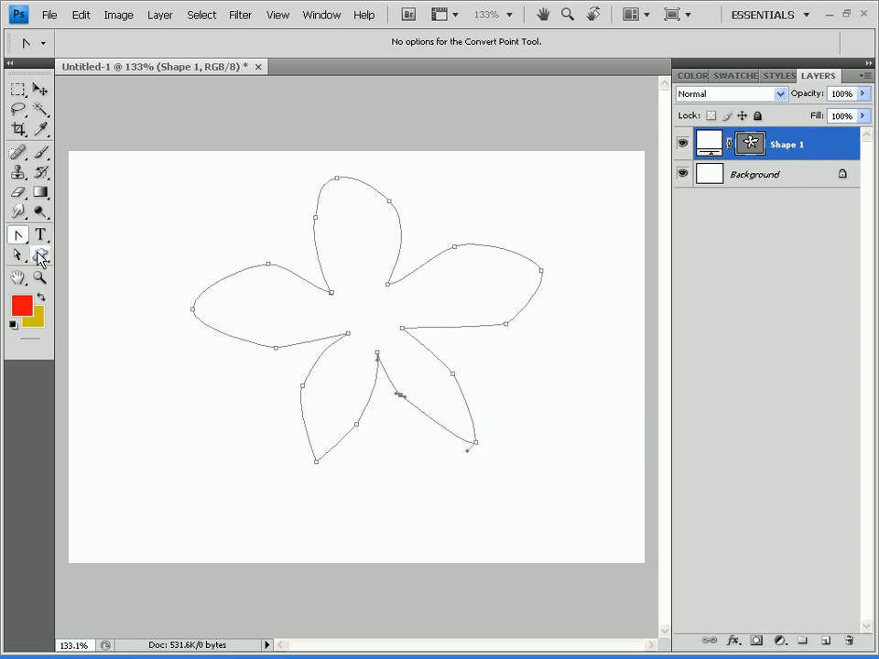
- Try the glossy green, red and yellow preset styles on the flower shape
{"action": "key", "text": "u"}
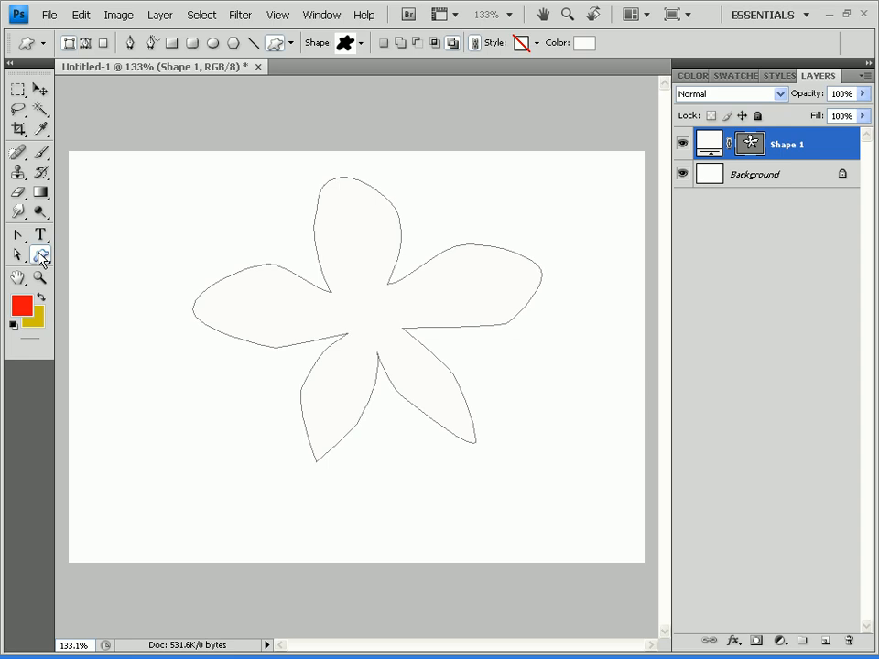
{"action": "left_click", "coordinate": [536, 43]}
{"action": "left_click", "coordinate": [552, 109]}
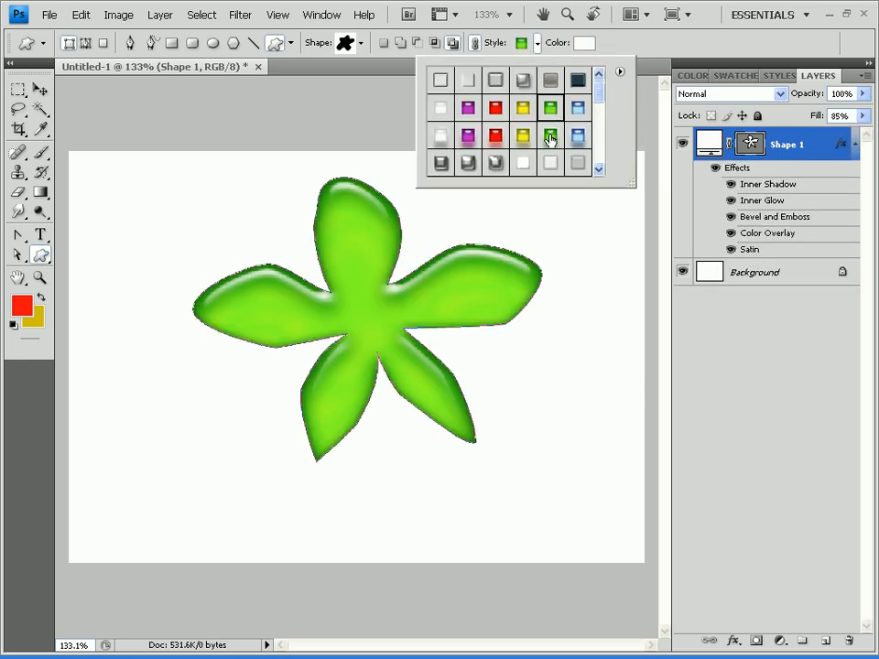
{"action": "left_click", "coordinate": [550, 137]}
{"action": "left_click", "coordinate": [495, 135]}
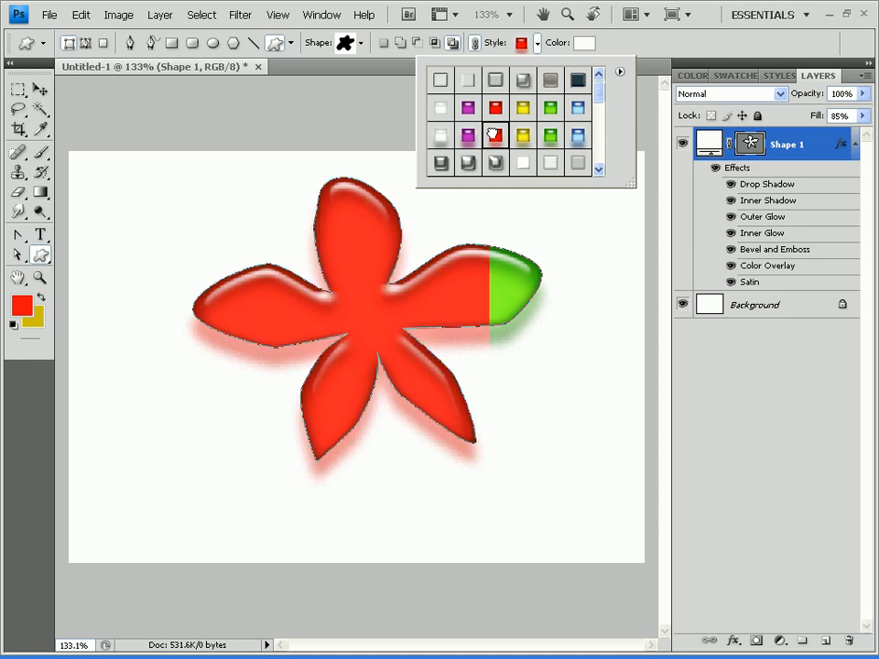
{"action": "left_click", "coordinate": [494, 108]}
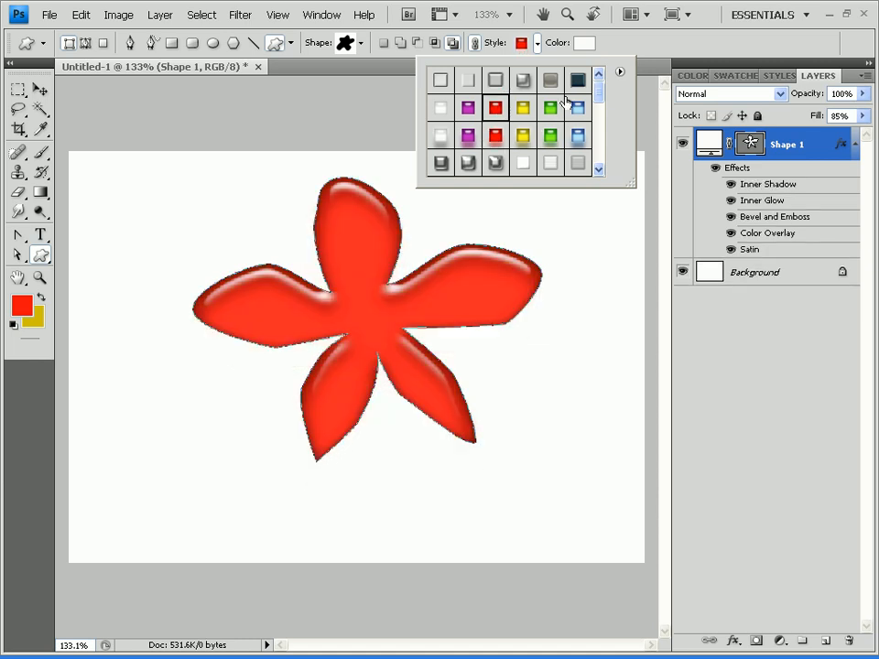
{"action": "left_click", "coordinate": [529, 107]}
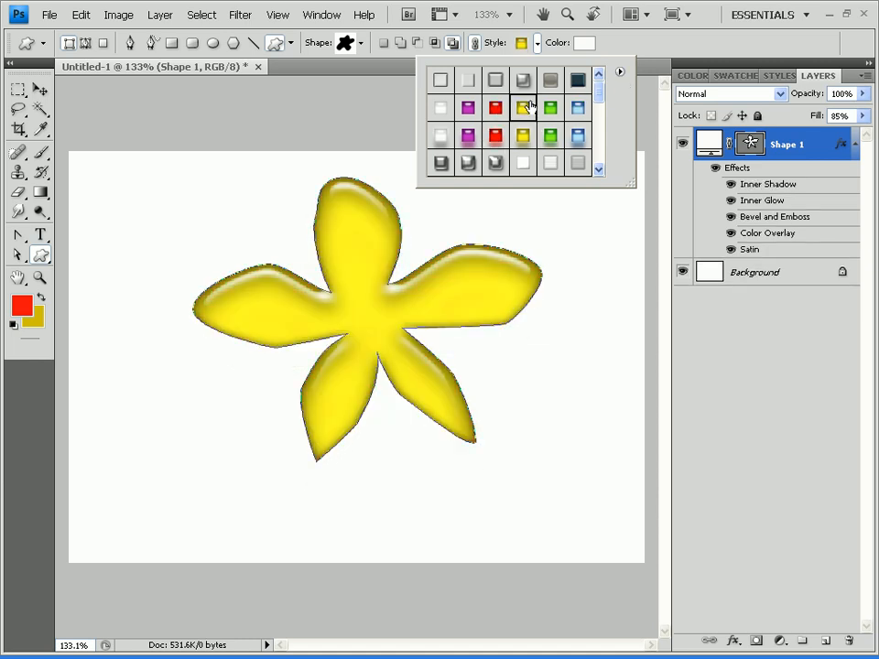
- Apply the preset style that combines a blue drop shadow with a color overlay to the flower shape
{"action": "mouse_move", "coordinate": [597, 125]}
{"action": "left_mouse_down"}
{"action": "mouse_move", "coordinate": [599, 163]}
{"action": "mouse_move", "coordinate": [606, 112]}
{"action": "mouse_move", "coordinate": [597, 145]}
{"action": "left_mouse_up"}
{"action": "left_click", "coordinate": [581, 159]}
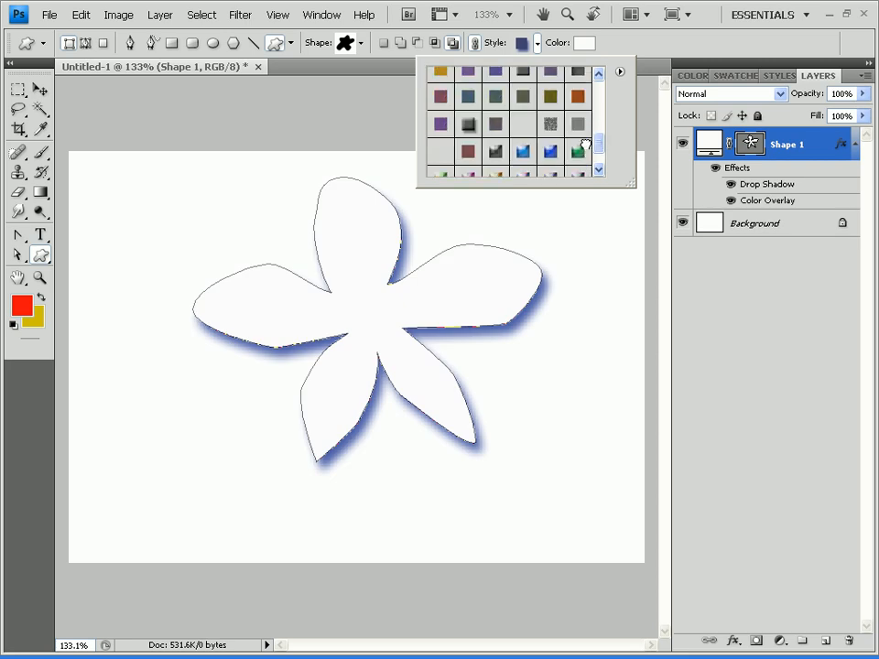
- Try the glossy purple and glossy yellow preset styles on the flower shape
{"action": "left_click", "coordinate": [582, 148]}
{"action": "scroll", "coordinate": [548, 144], "scroll_direction": "down", "scroll_amount": 2}
{"action": "left_click", "coordinate": [548, 140]}
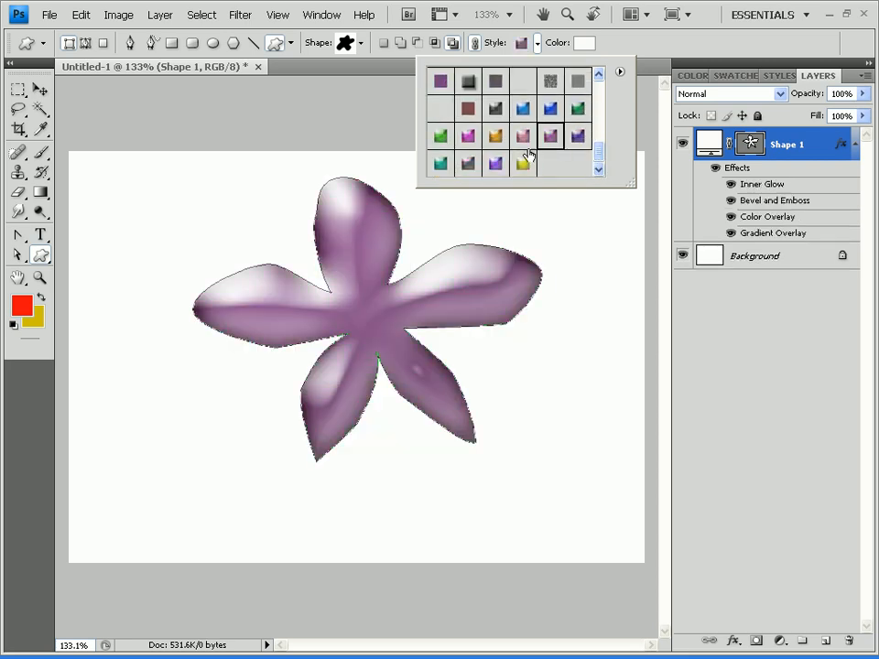
{"action": "left_click", "coordinate": [522, 163]}
- Append the Image Effects style library to the current style presets
{"action": "left_click", "coordinate": [619, 73]}
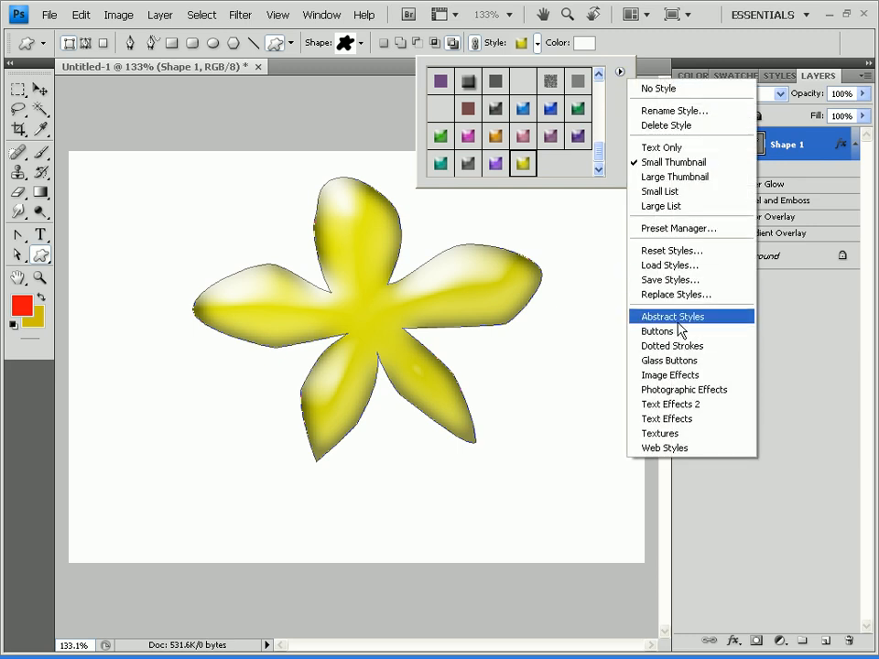
{"action": "left_click", "coordinate": [682, 376]}
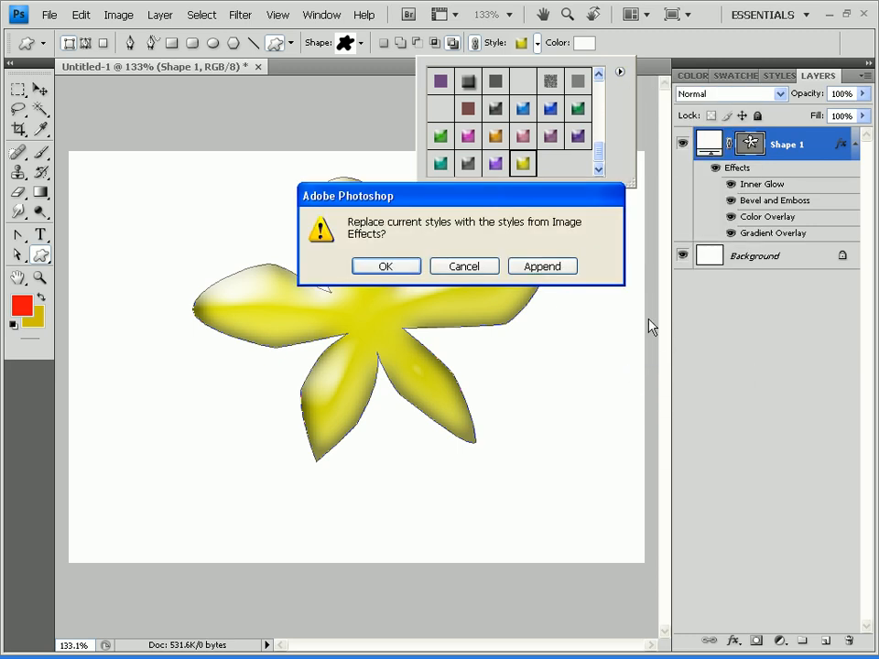
{"action": "left_click", "coordinate": [541, 265]}
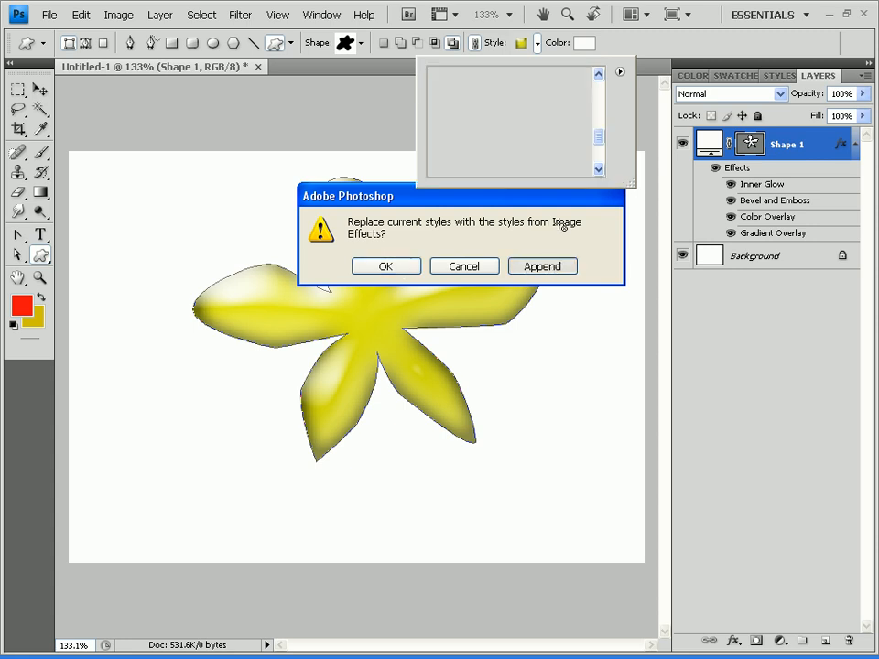
{"action": "scroll", "coordinate": [598, 165], "scroll_direction": "down", "scroll_amount": 5}
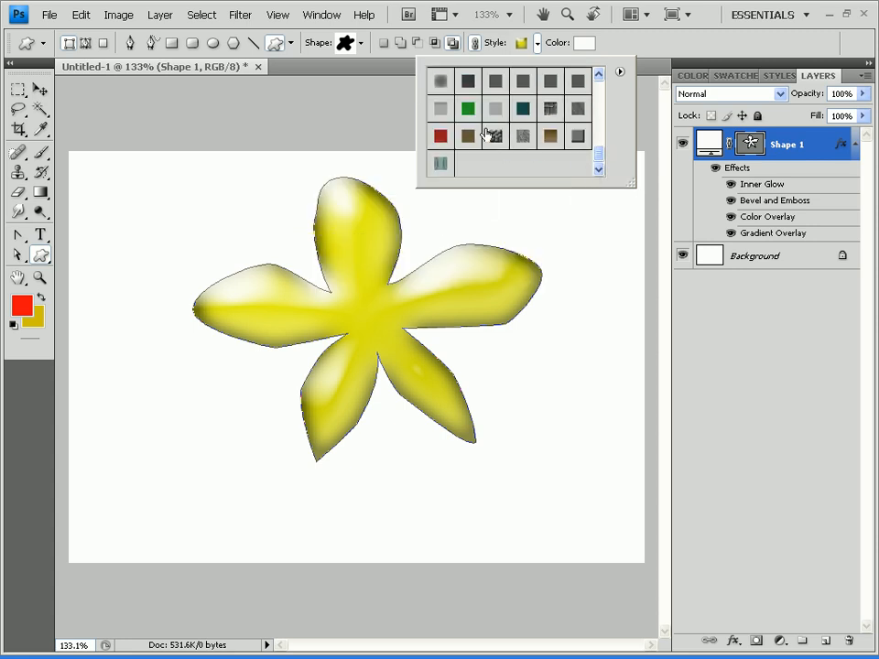
- Try several of the appended preset styles on the flower shape, including the red color overlay and the jigsaw-puzzle bevel
{"action": "left_click", "coordinate": [493, 137]}
{"action": "left_click", "coordinate": [461, 137]}
{"action": "left_click", "coordinate": [440, 136]}
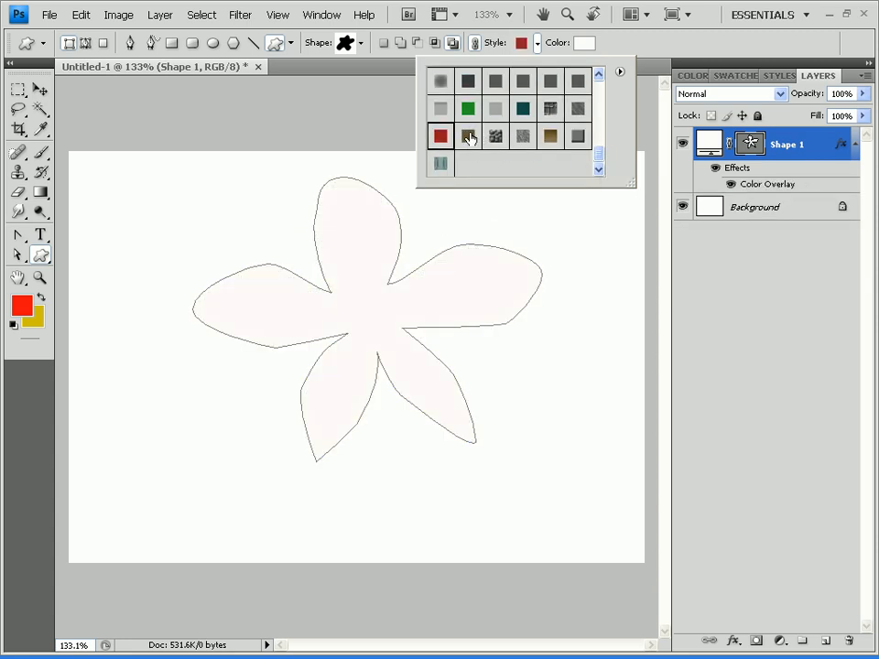
{"action": "left_click", "coordinate": [495, 135]}
{"action": "left_click", "coordinate": [523, 136]}
{"action": "left_click", "coordinate": [549, 137]}
{"action": "left_click", "coordinate": [577, 133]}
{"action": "left_click", "coordinate": [573, 111]}
{"action": "left_click", "coordinate": [549, 111]}
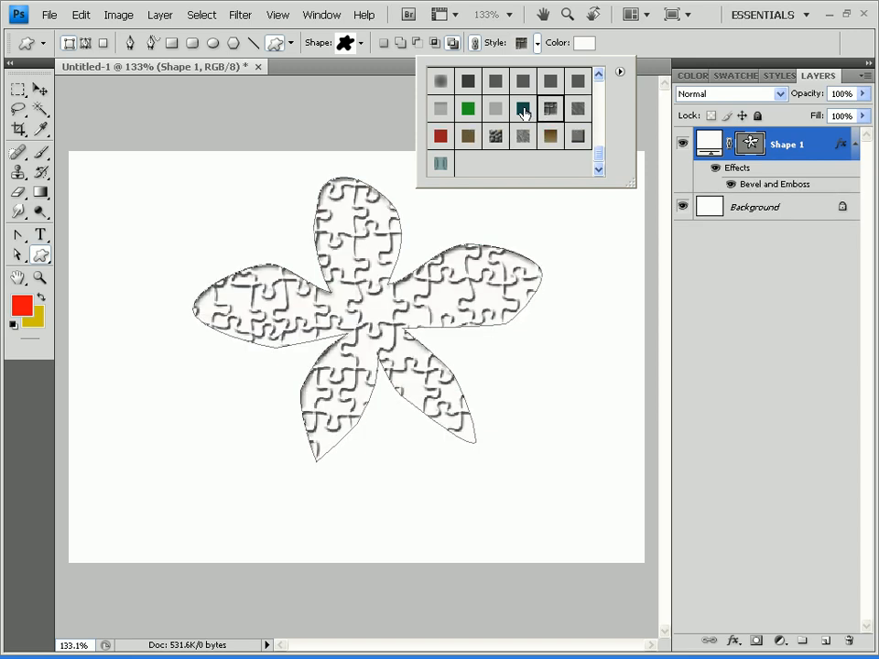
- Apply the bumpy gray Bevel and Emboss texture preset style to the flower shape
{"action": "left_click", "coordinate": [495, 135]}
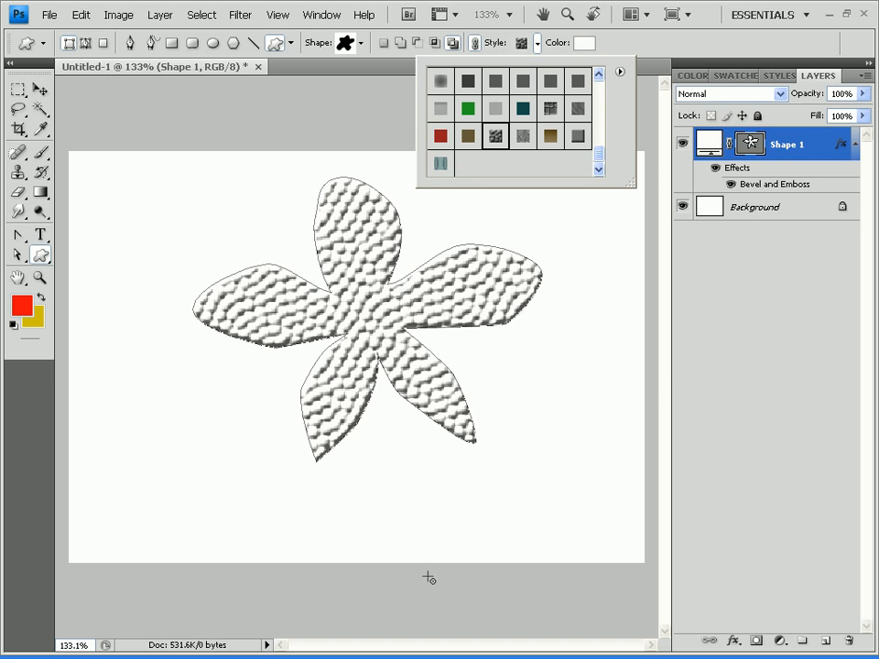